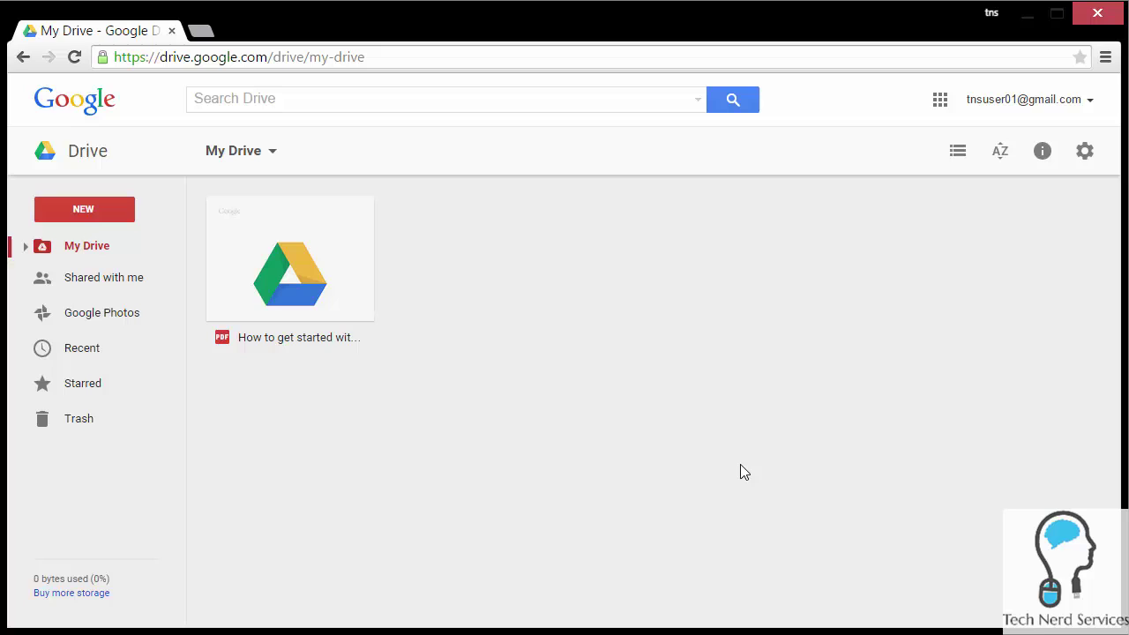
Step: Open a new browser tab and display the list of Google apps
left_click(201, 33)
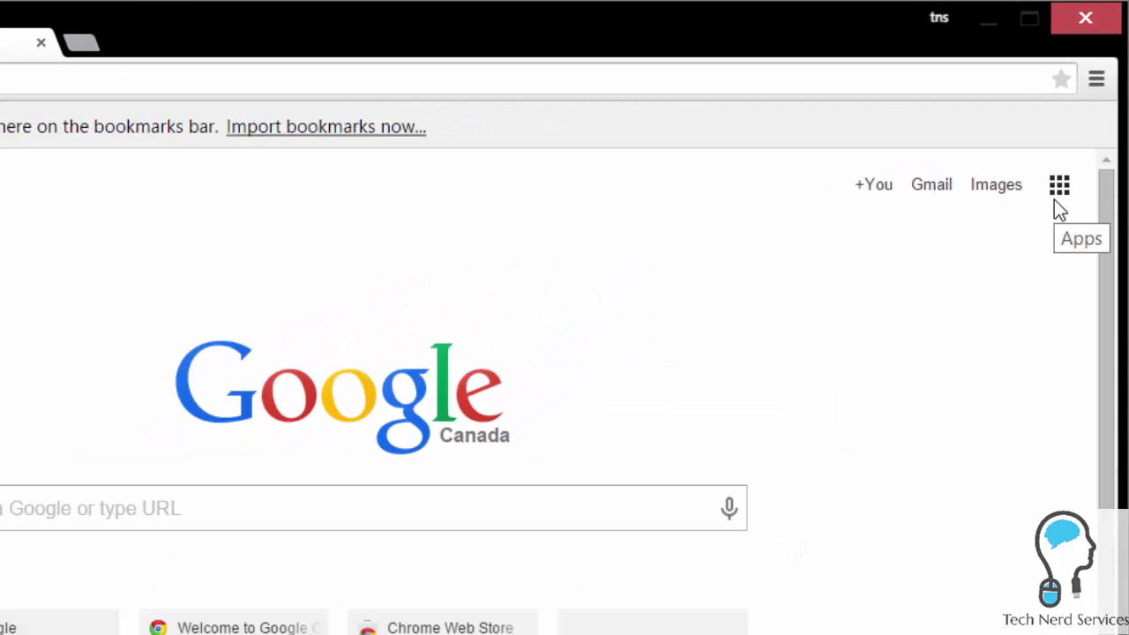
left_click(1056, 196)
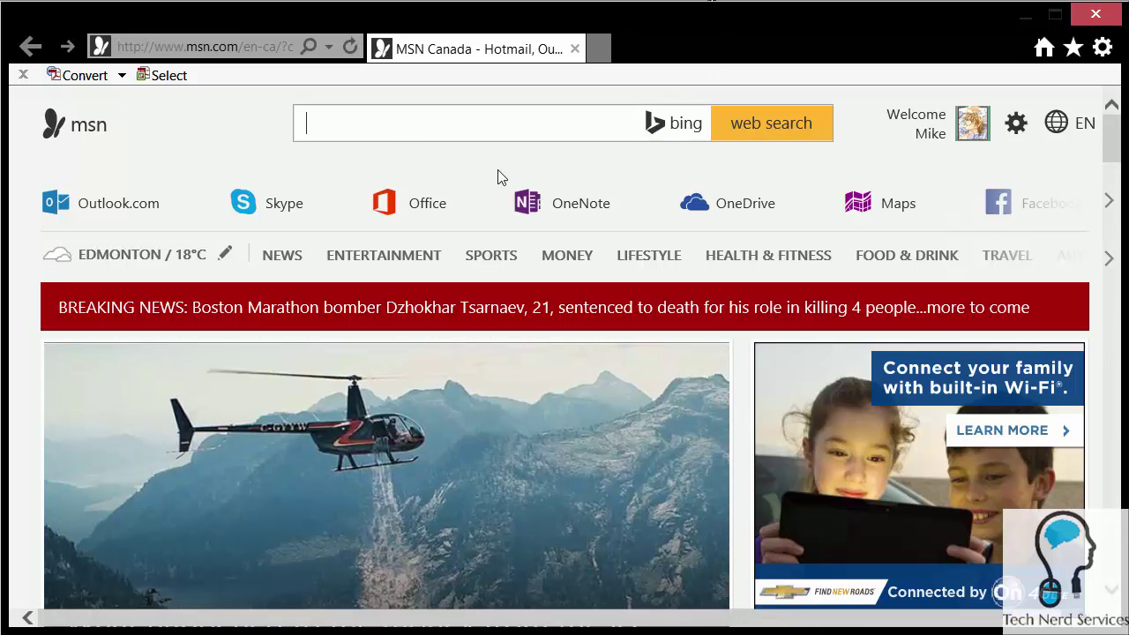
Step: Switch to Internet Explorer, go to google.com and display the list of Google apps there
left_click(227, 46)
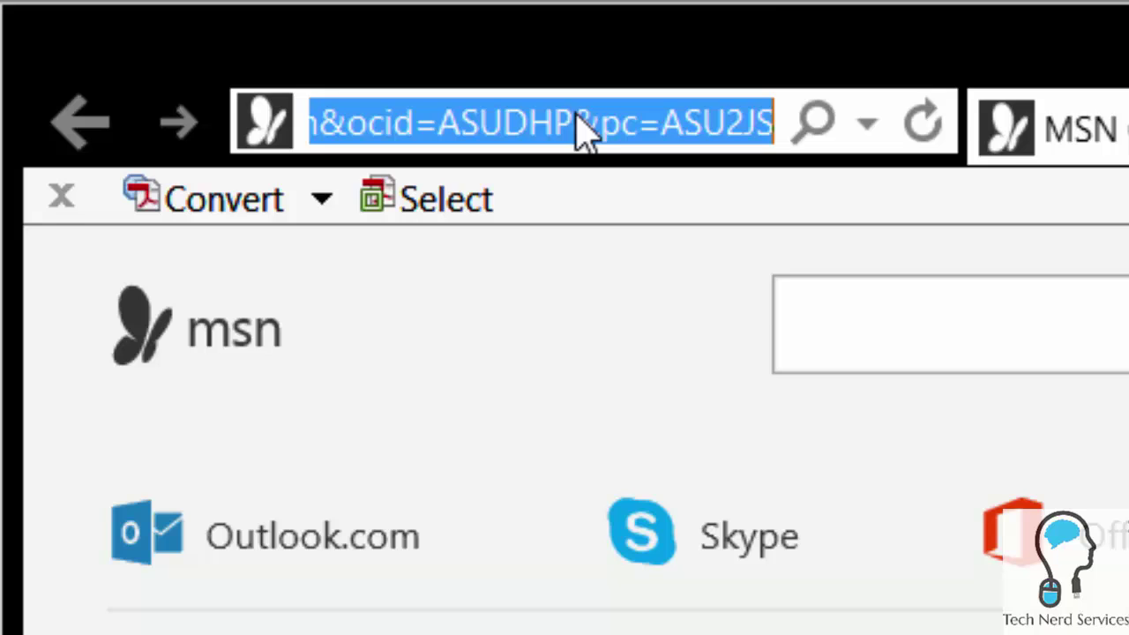
type("google.com")
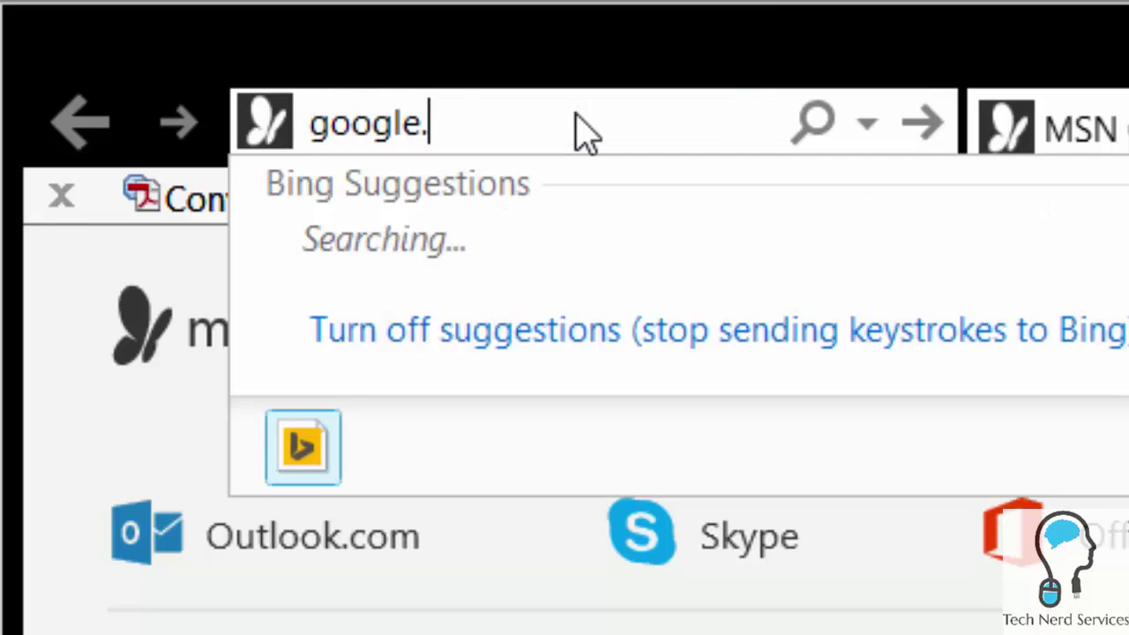
key("Return")
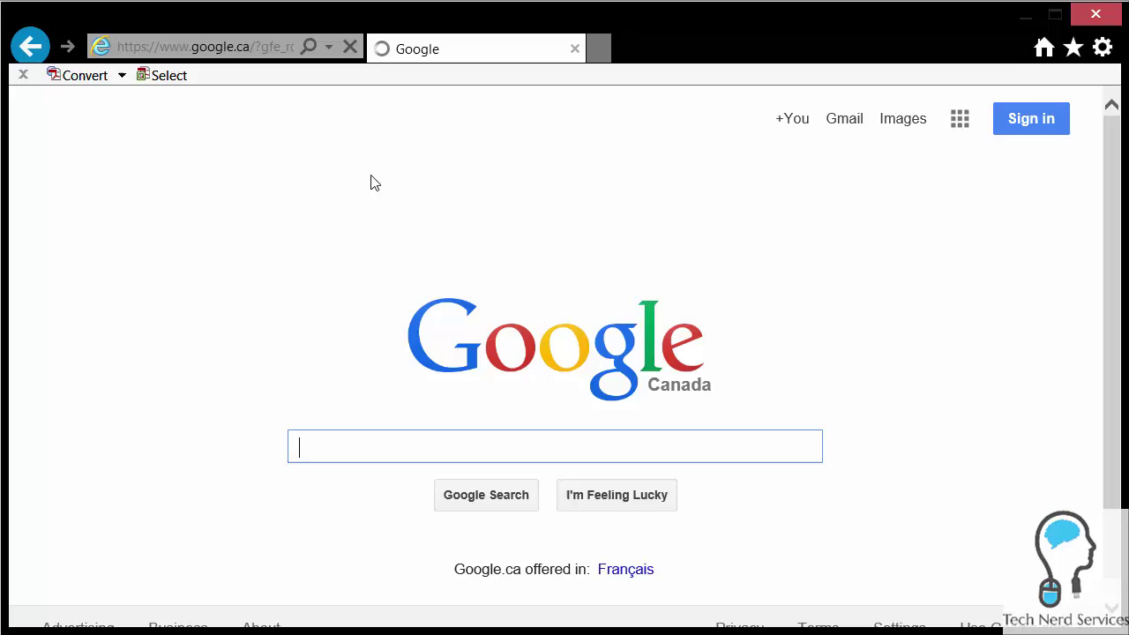
left_click(965, 126)
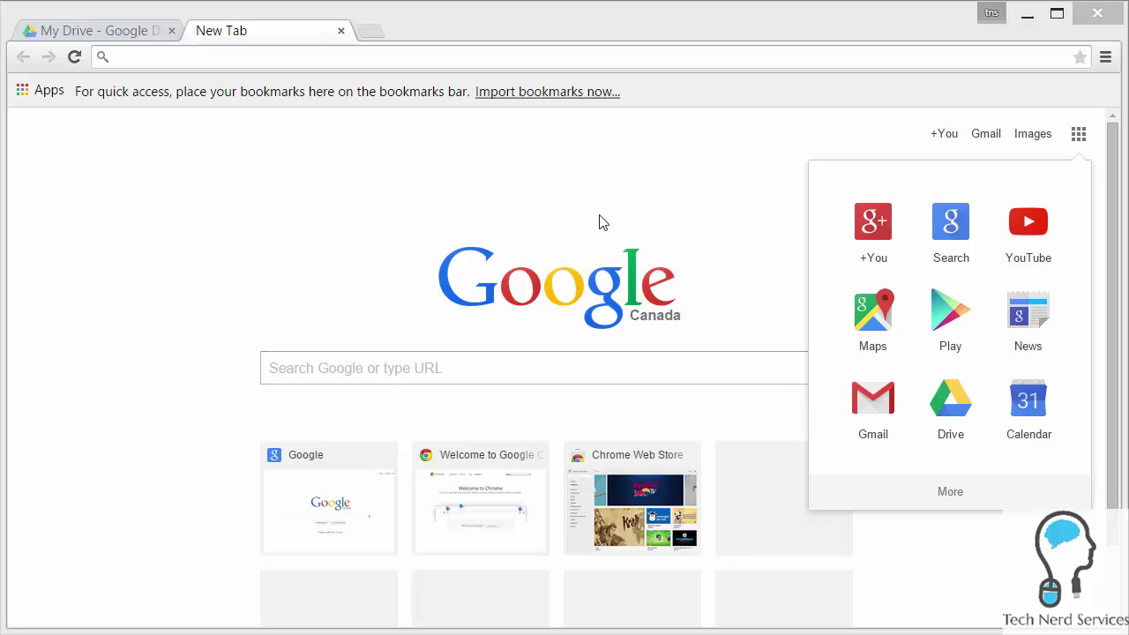
Step: Switch back to Chrome and load drive.google.com in the new tab
left_click(429, 59)
type("driv")
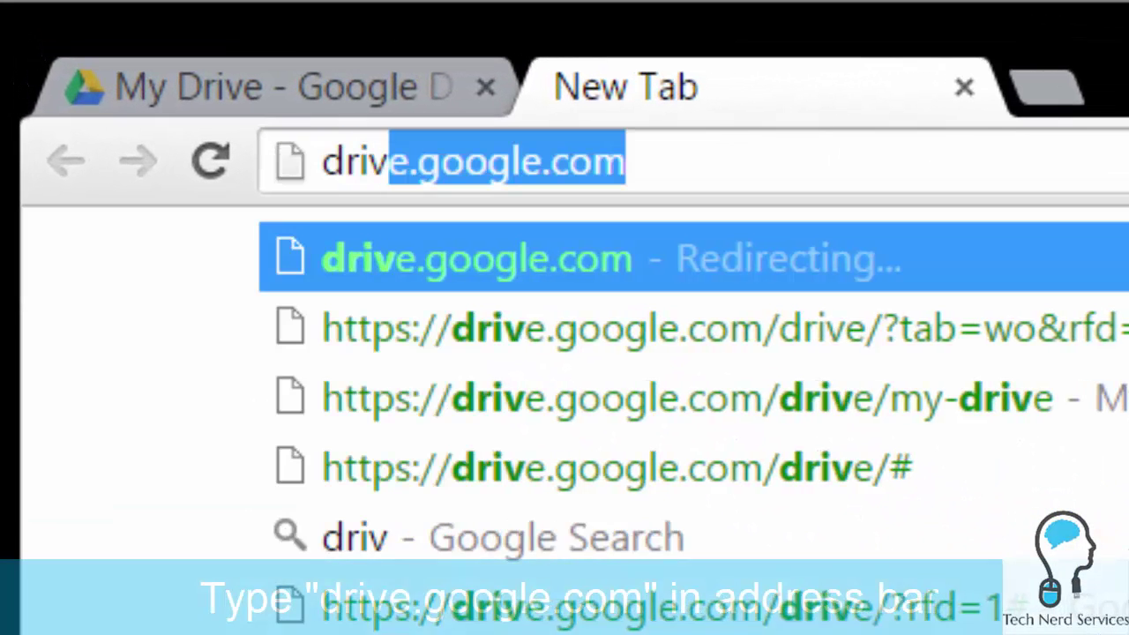
type("e.google.com")
key("Return")
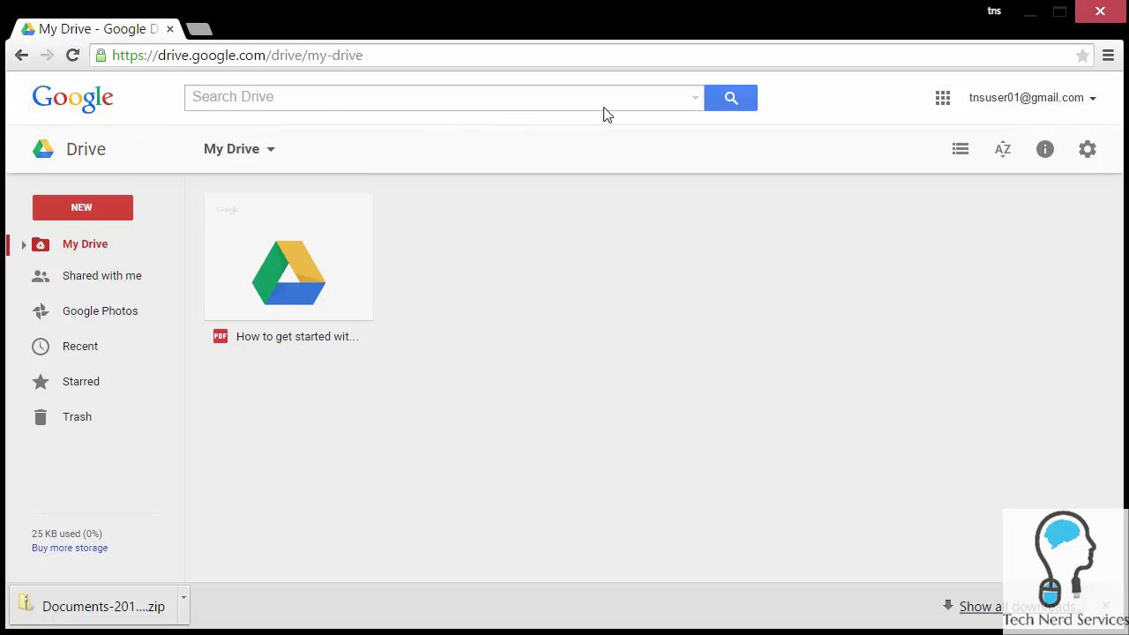
Step: Review the Drive search filter choices for file type, opening app and ownership, and close the filters
left_click(694, 100)
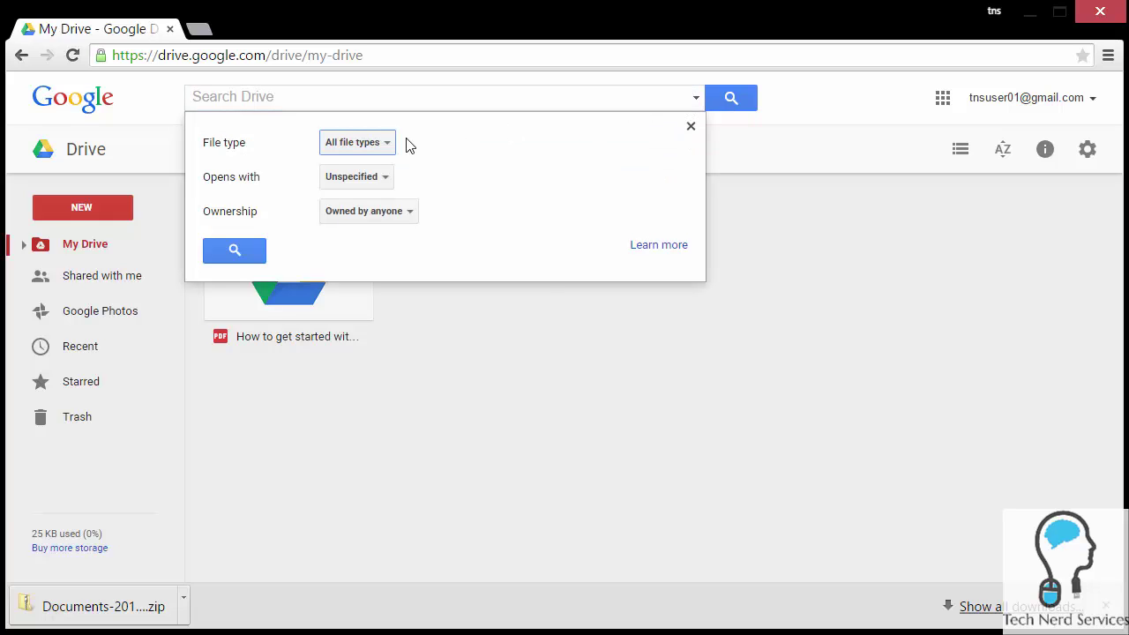
left_click(384, 146)
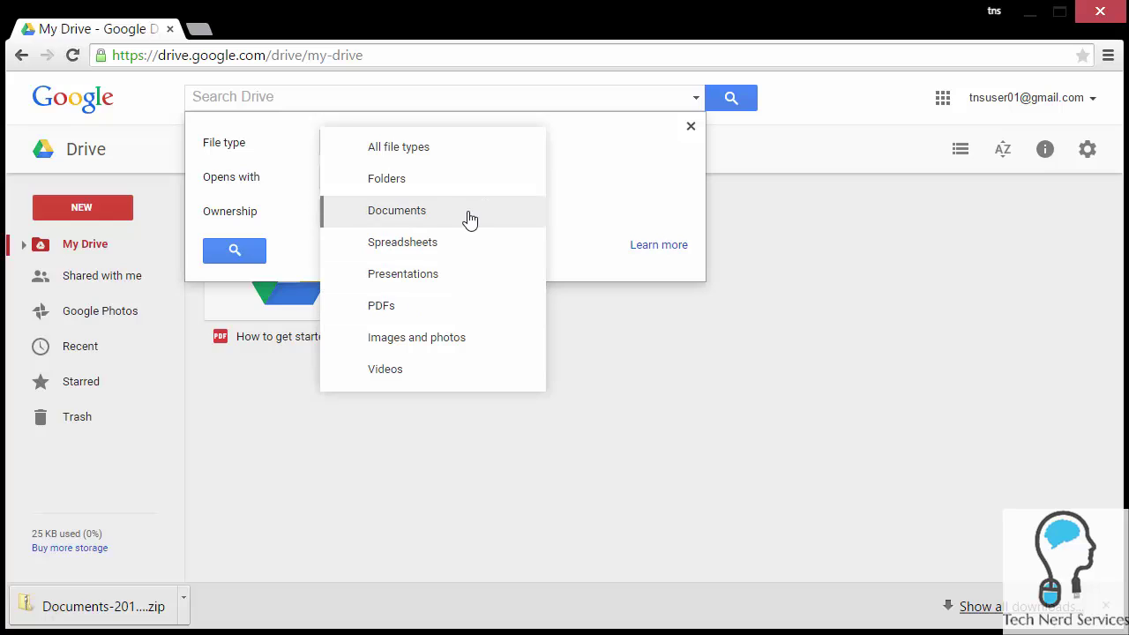
left_click(572, 208)
left_click(386, 181)
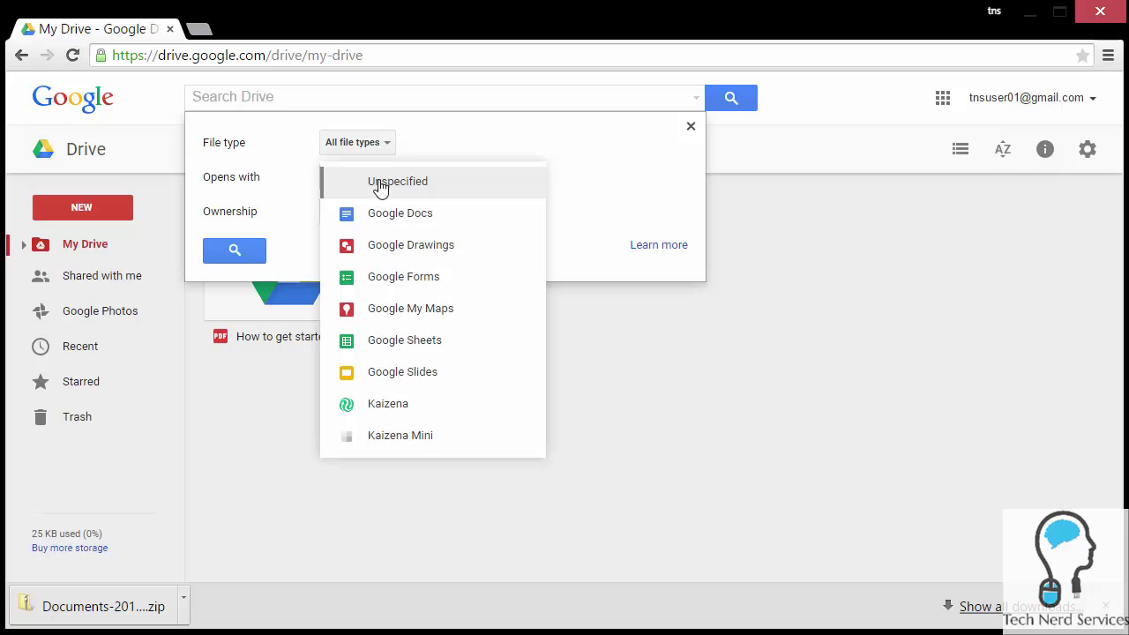
left_click(575, 210)
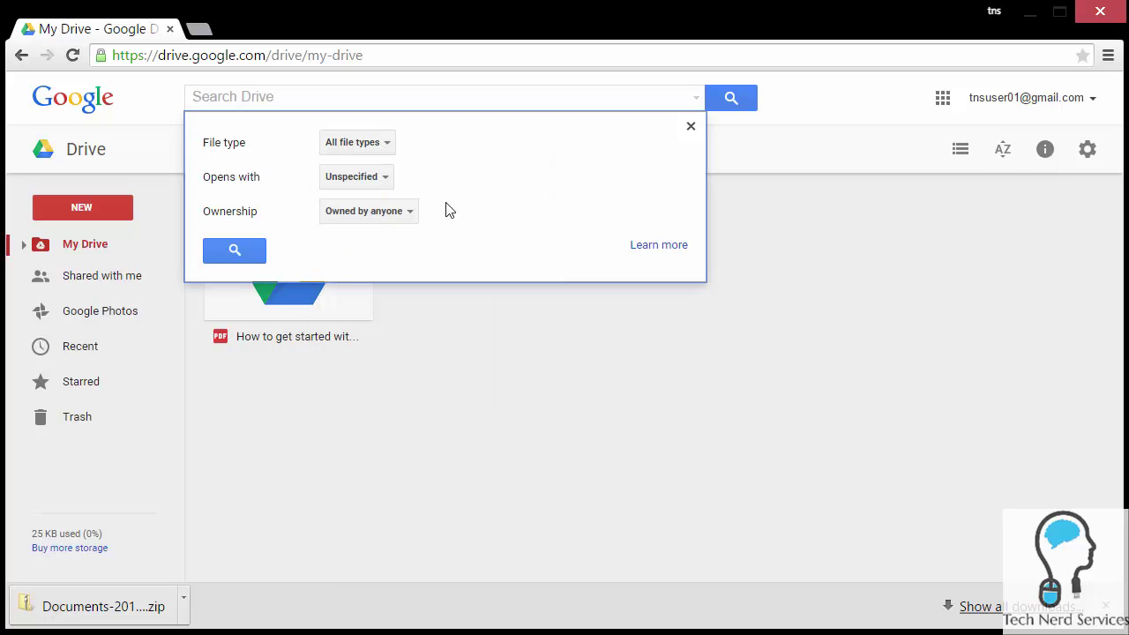
left_click(404, 218)
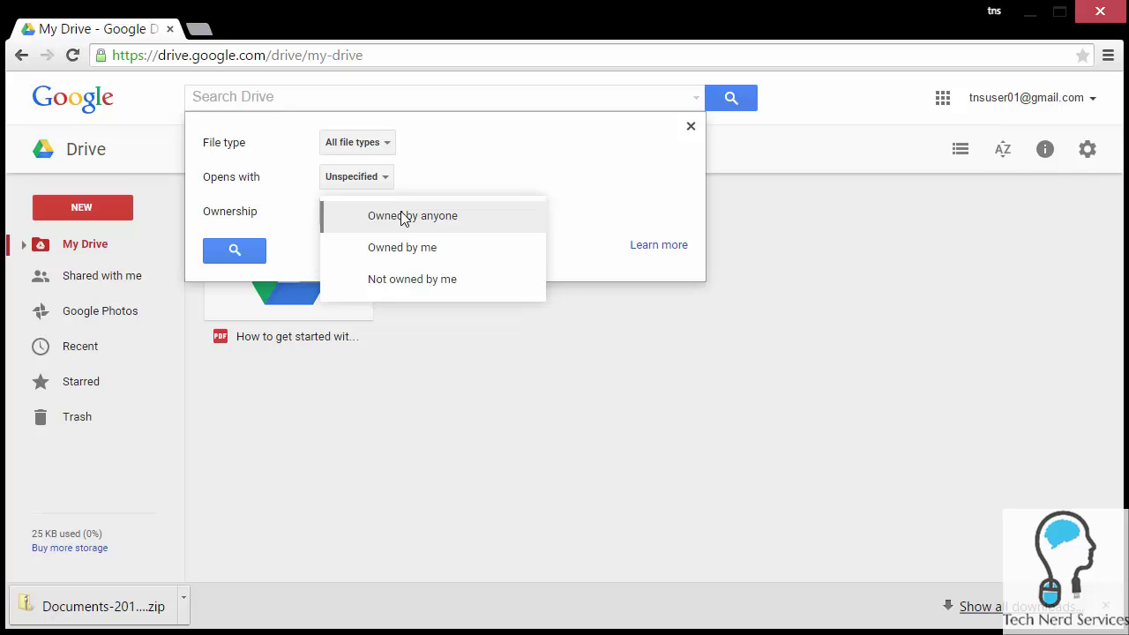
left_click(627, 176)
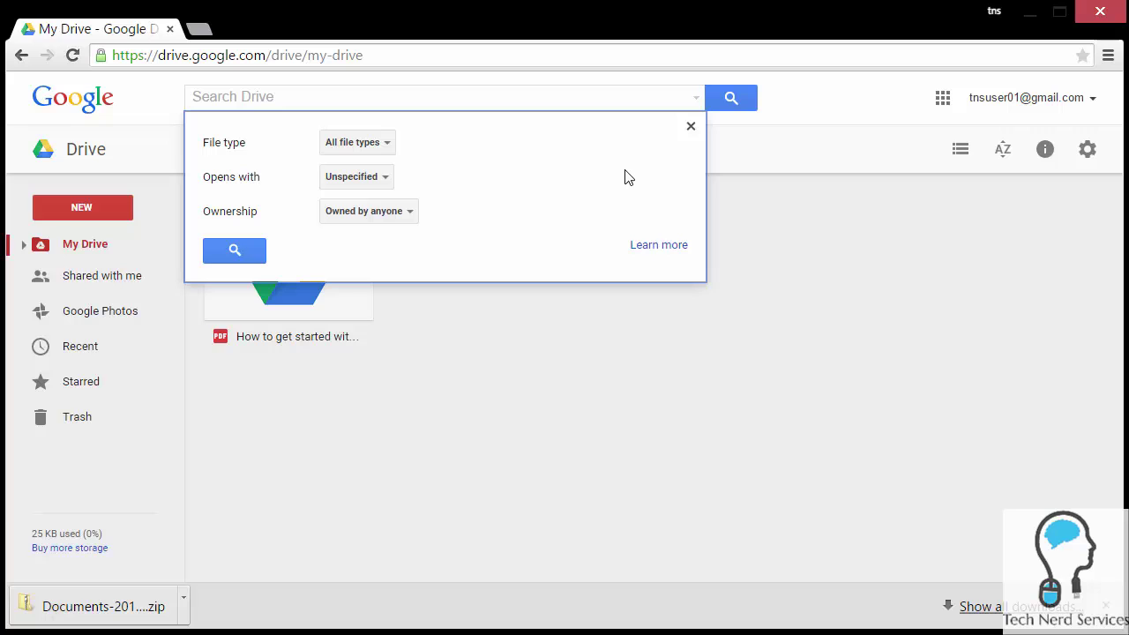
left_click(691, 129)
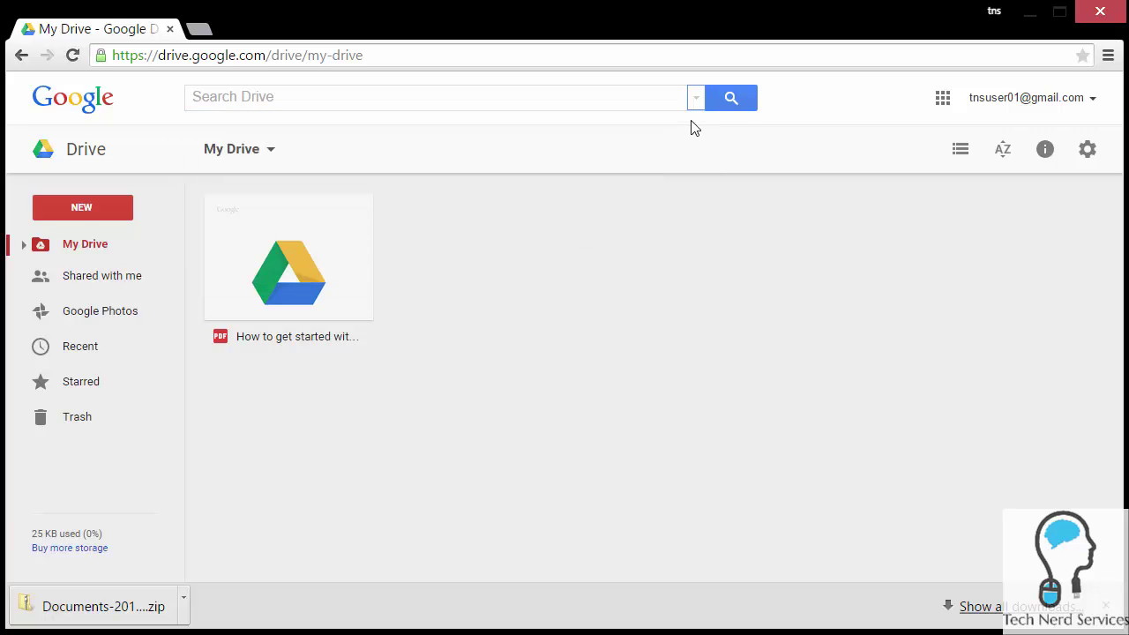
Step: Review the list of Google apps and the signed-in account's options, closing each one
left_click(942, 101)
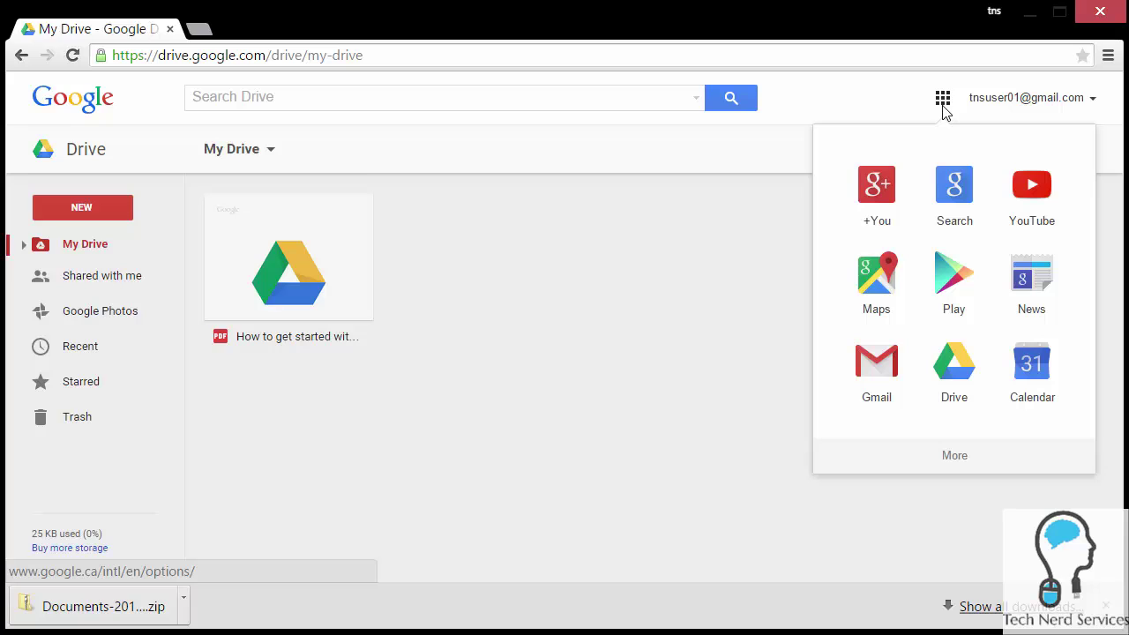
left_click(943, 102)
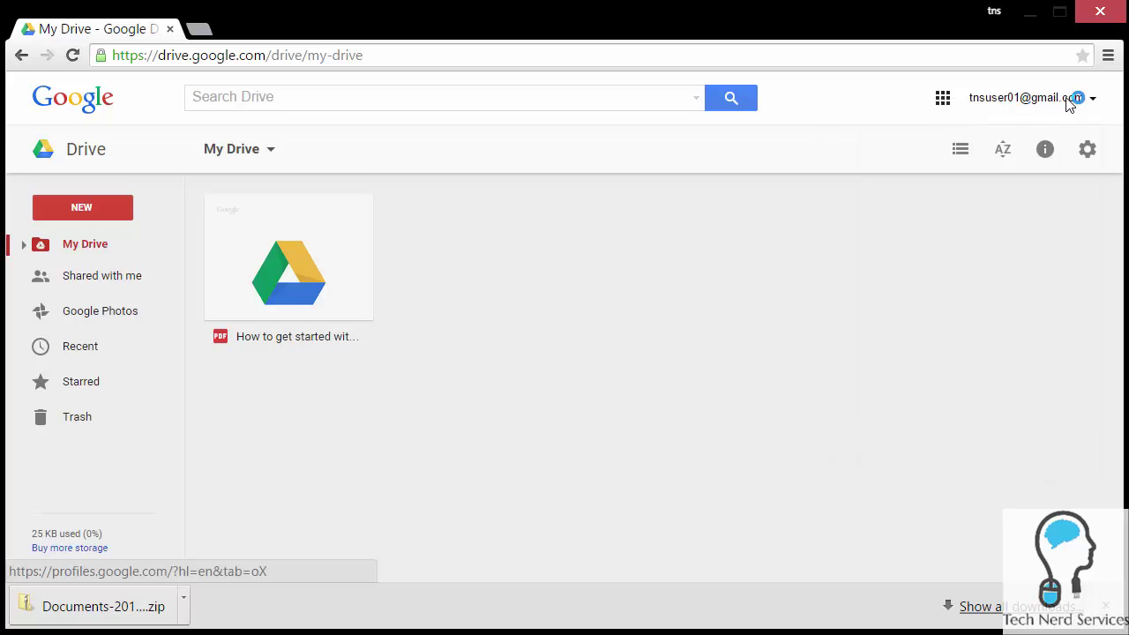
left_click(1094, 100)
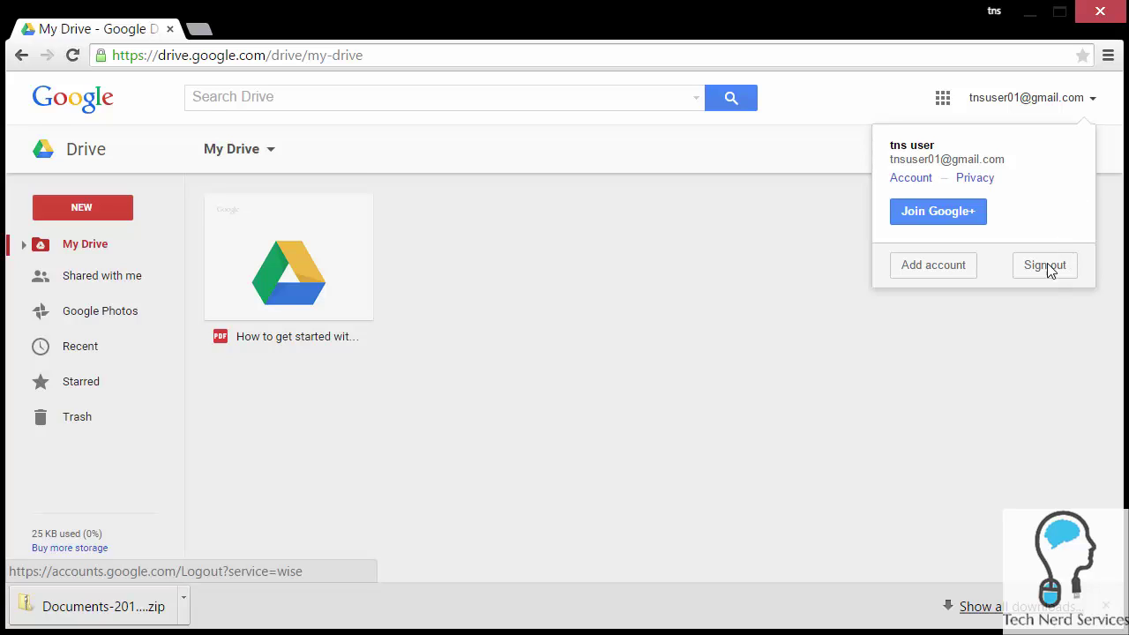
left_click(807, 176)
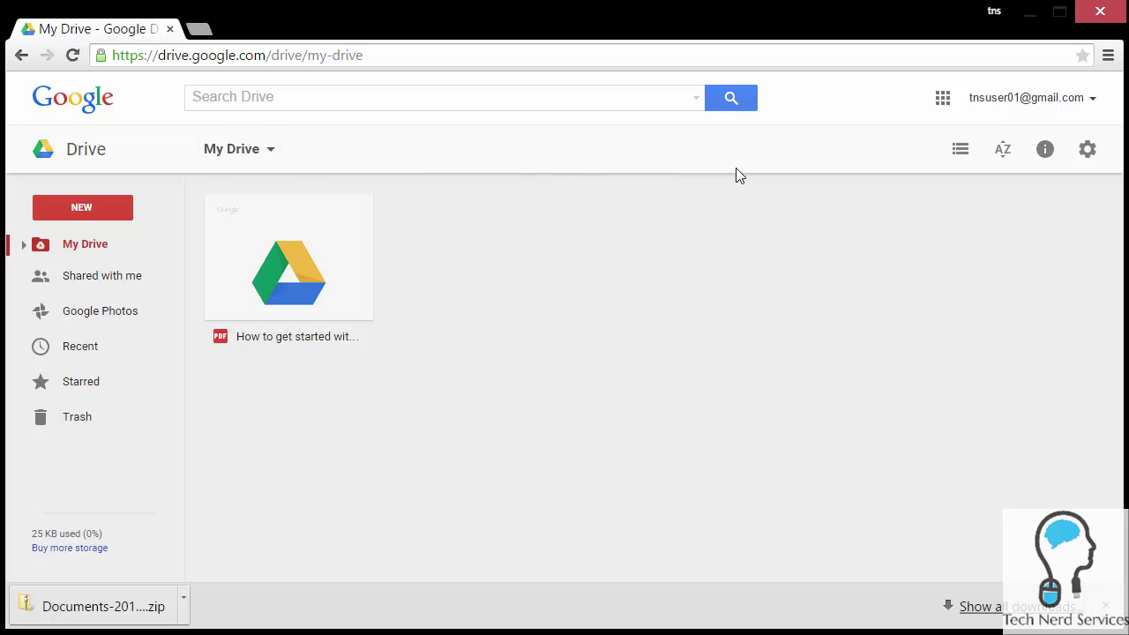
Step: Toggle the My Drive files between list and grid layout, ending in list view
left_click(960, 151)
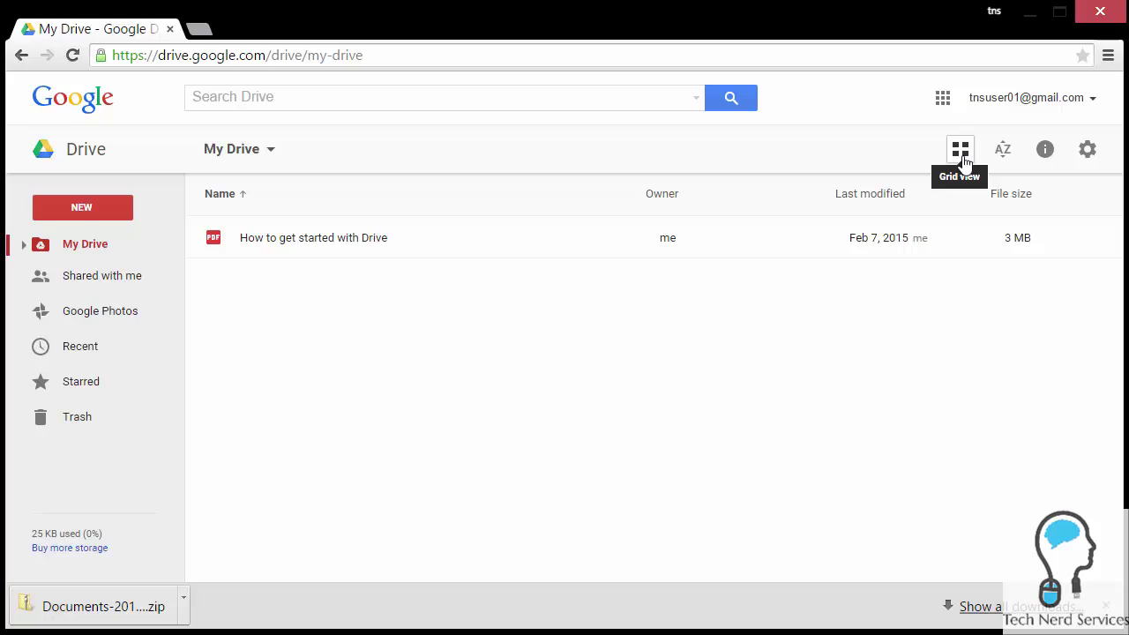
left_click(960, 150)
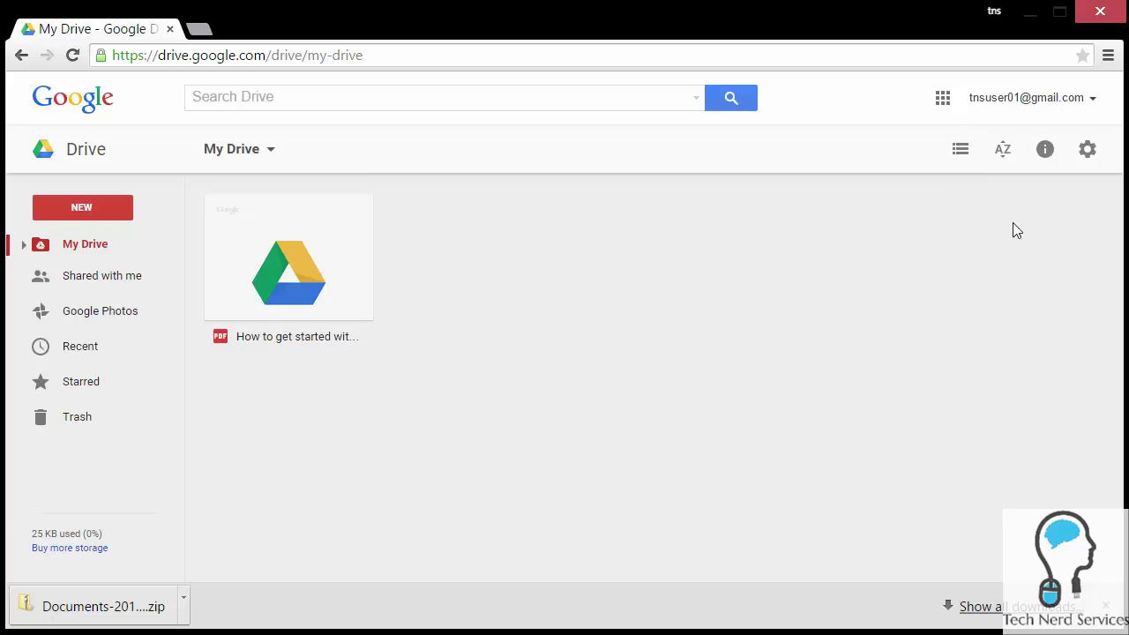
left_click(961, 150)
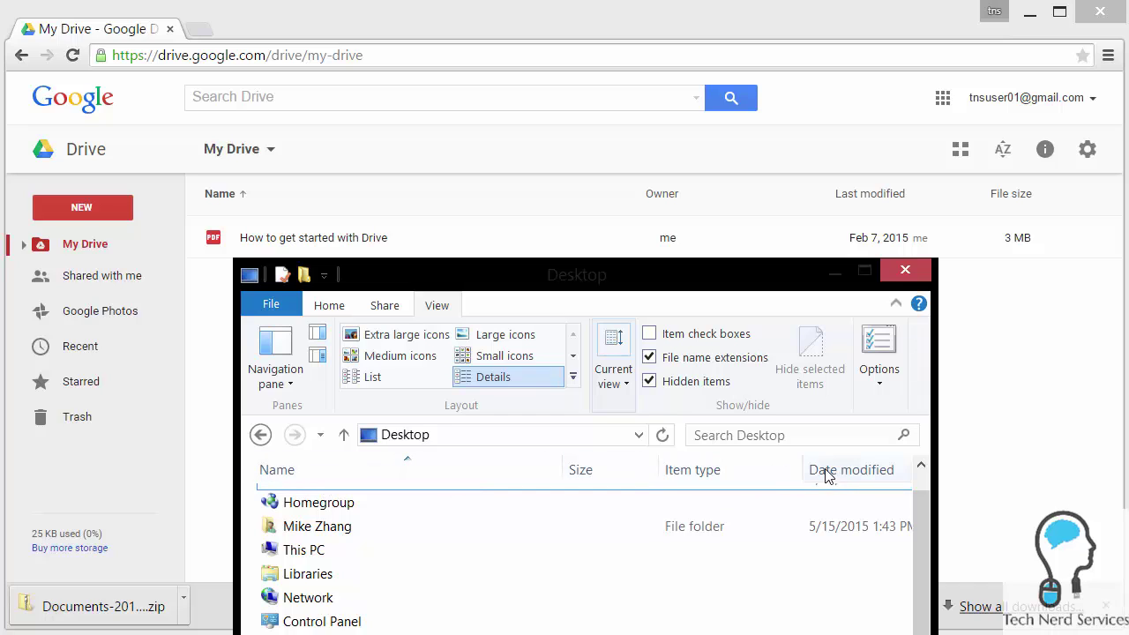
Step: Set the Desktop folder in File Explorer to large icons and My Drive to grid view
left_click(429, 338)
left_click(490, 335)
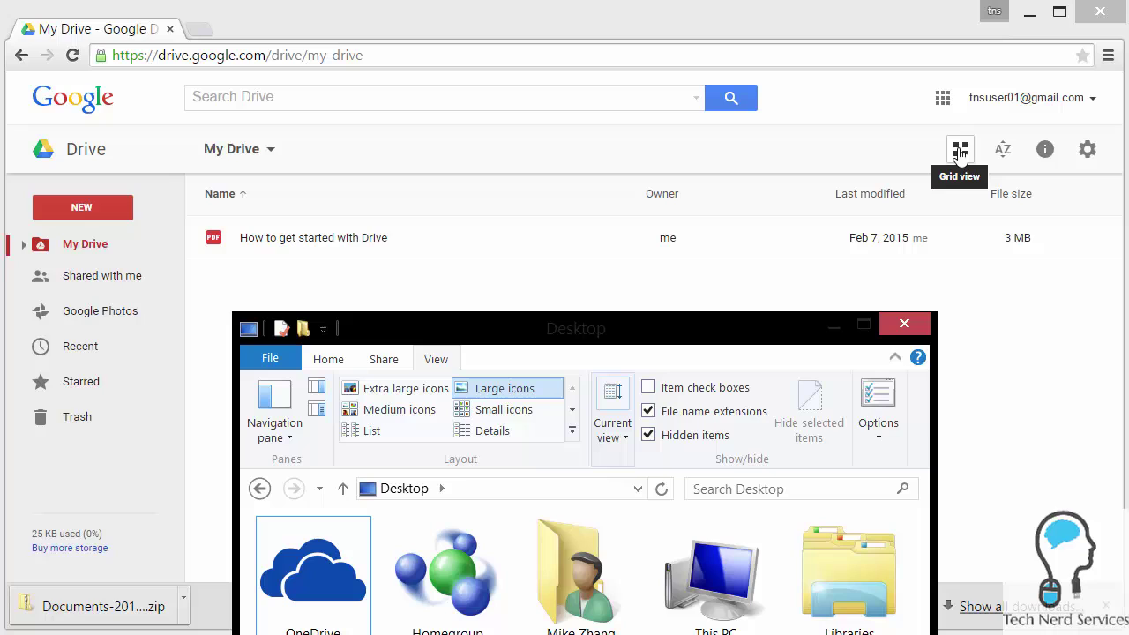
left_click(960, 150)
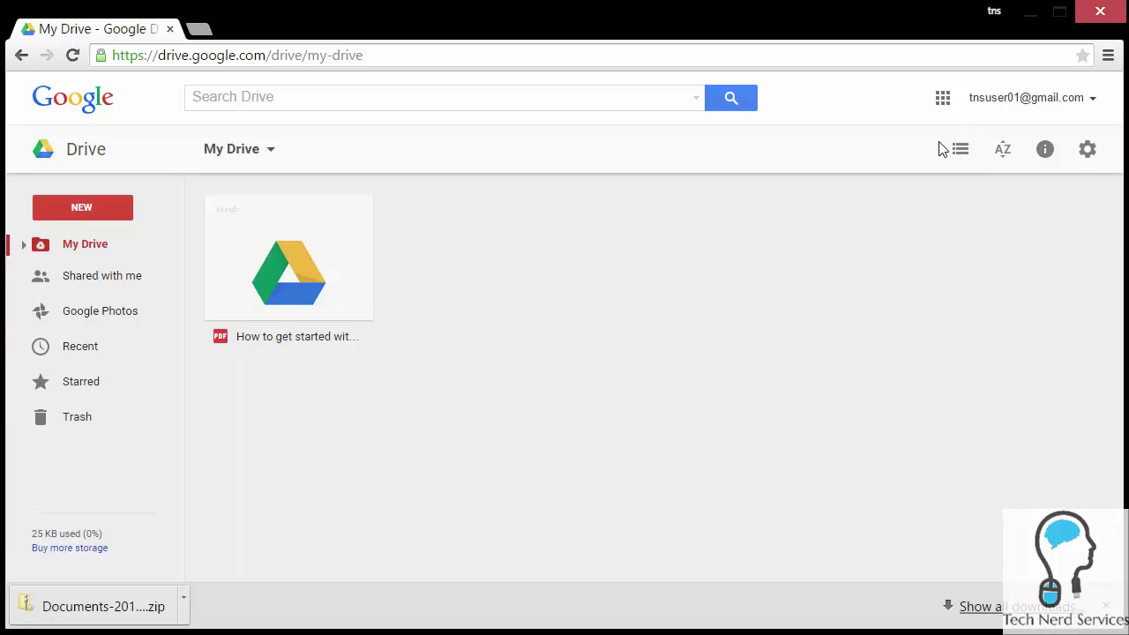
Step: Reposition the File Explorer window over Drive, set the Desktop folder to Details, and return to My Drive in list view
key("alt+Tab")
left_click_drag(577, 322, 763, 214)
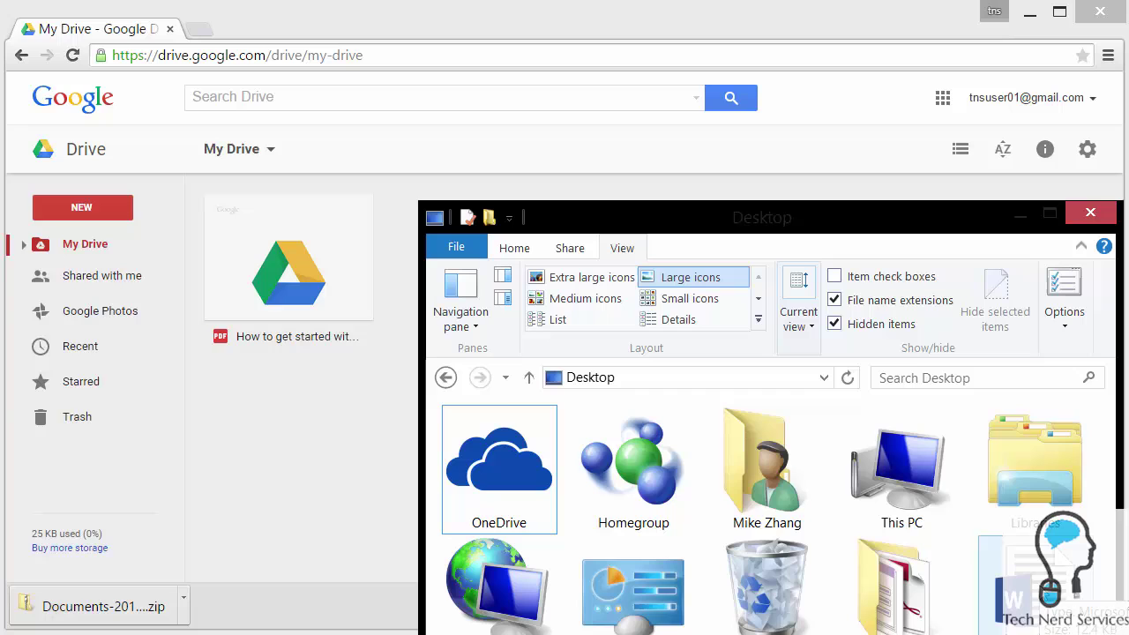
left_click_drag(933, 220, 884, 133)
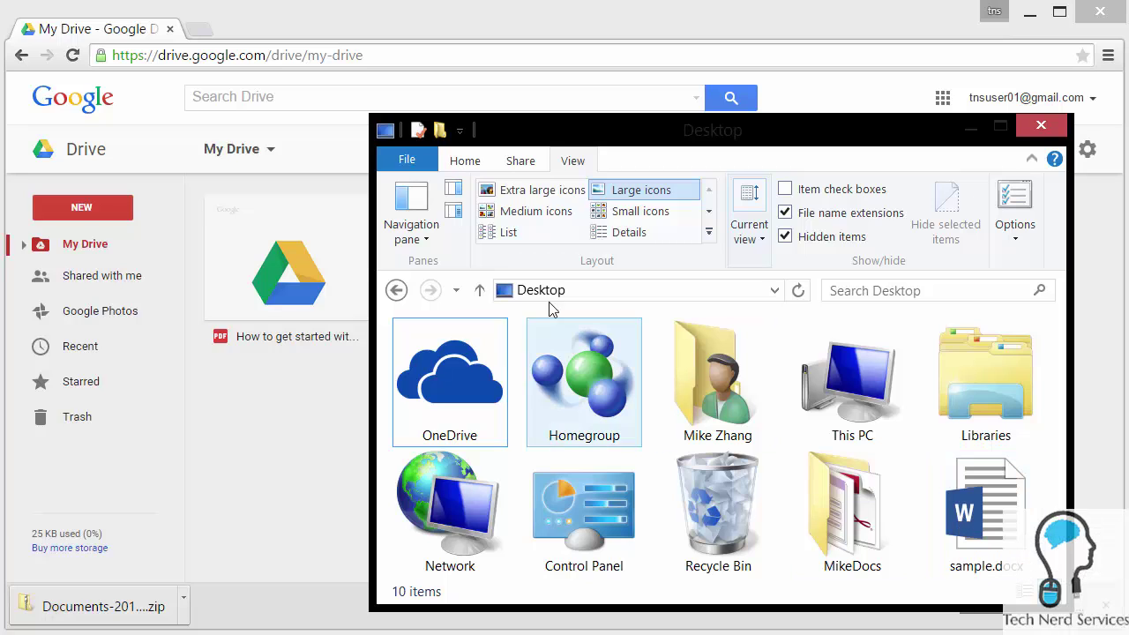
left_click(629, 234)
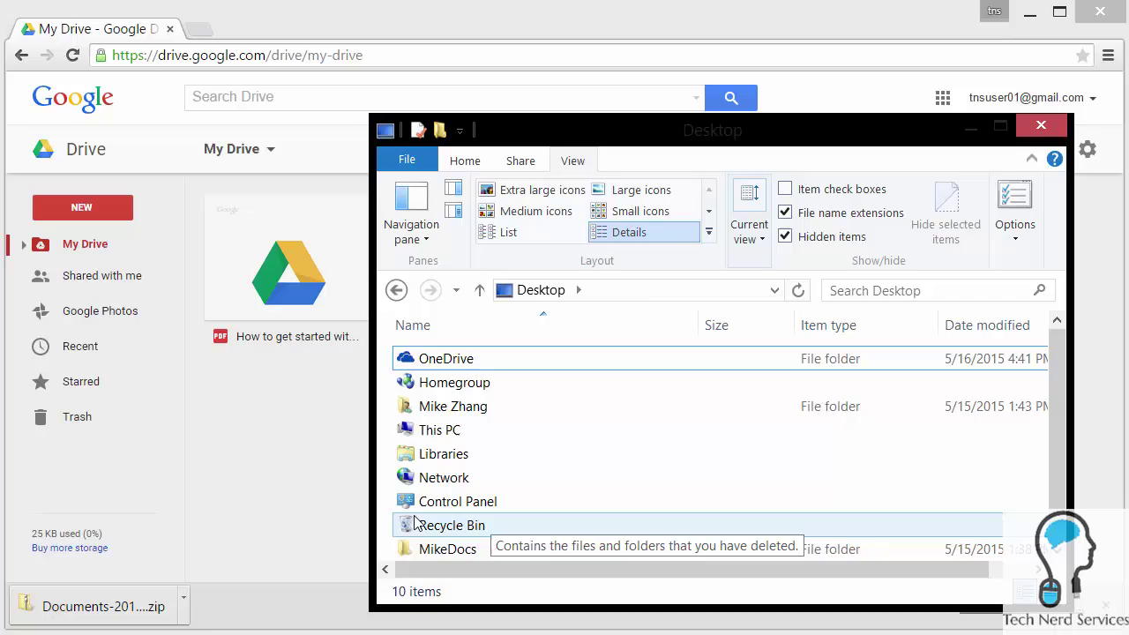
left_click(326, 481)
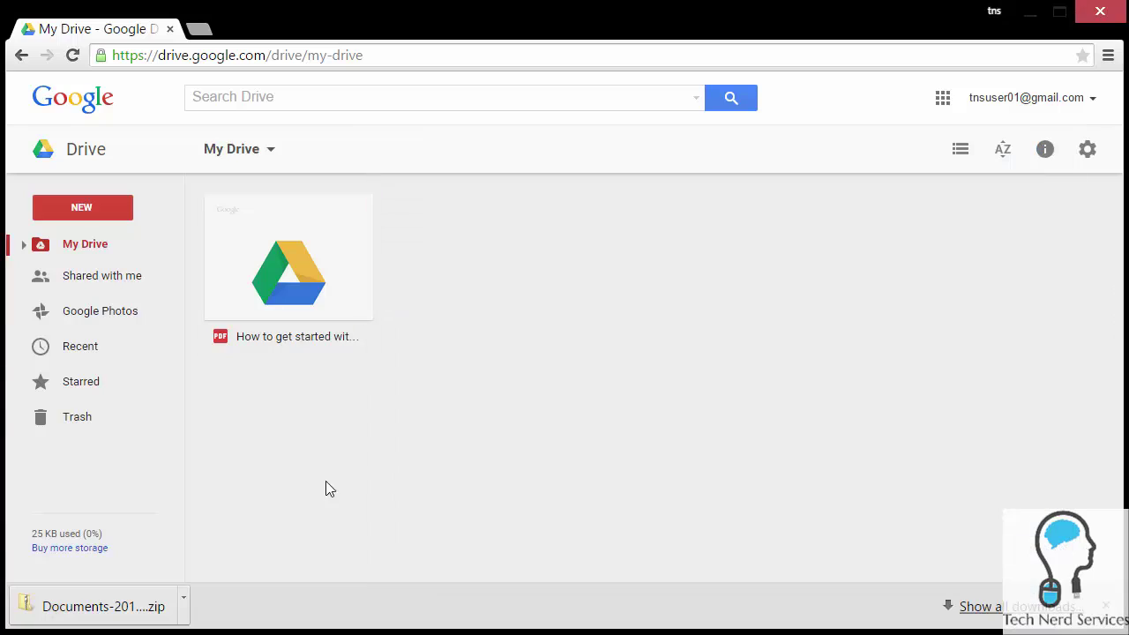
left_click(960, 149)
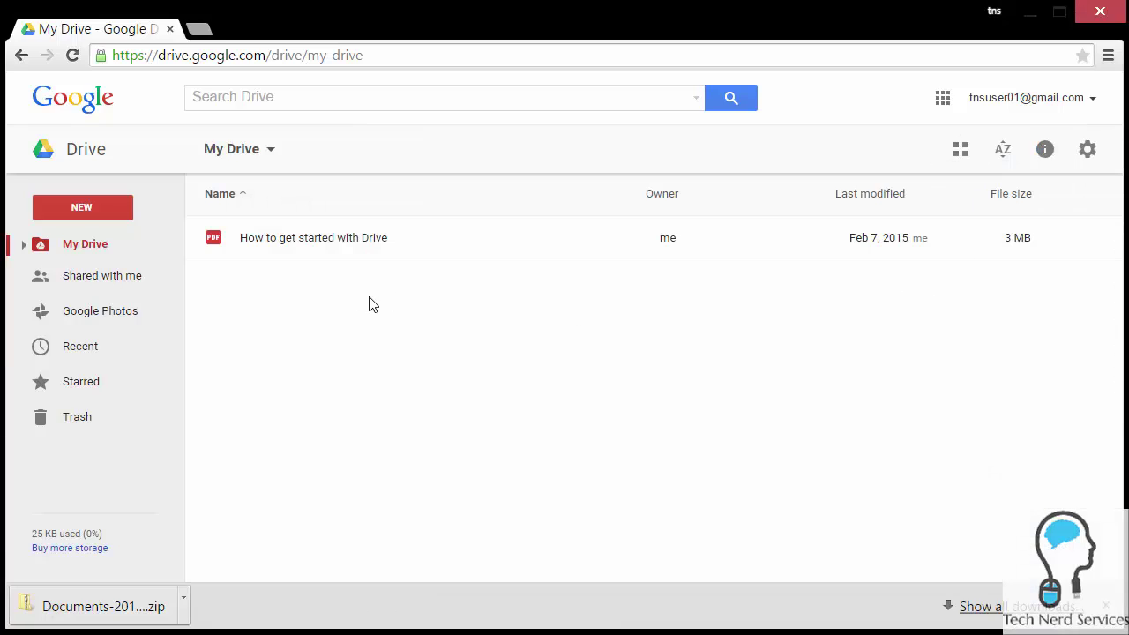
Step: Review the sort options available for the My Drive files and close them
left_click(1005, 164)
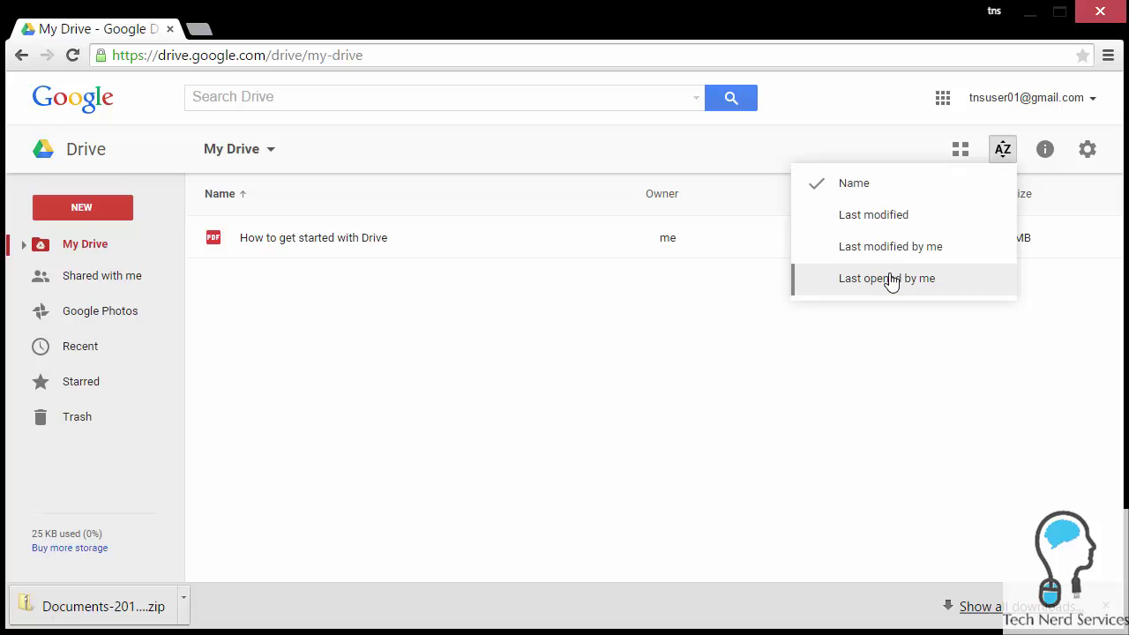
left_click(521, 204)
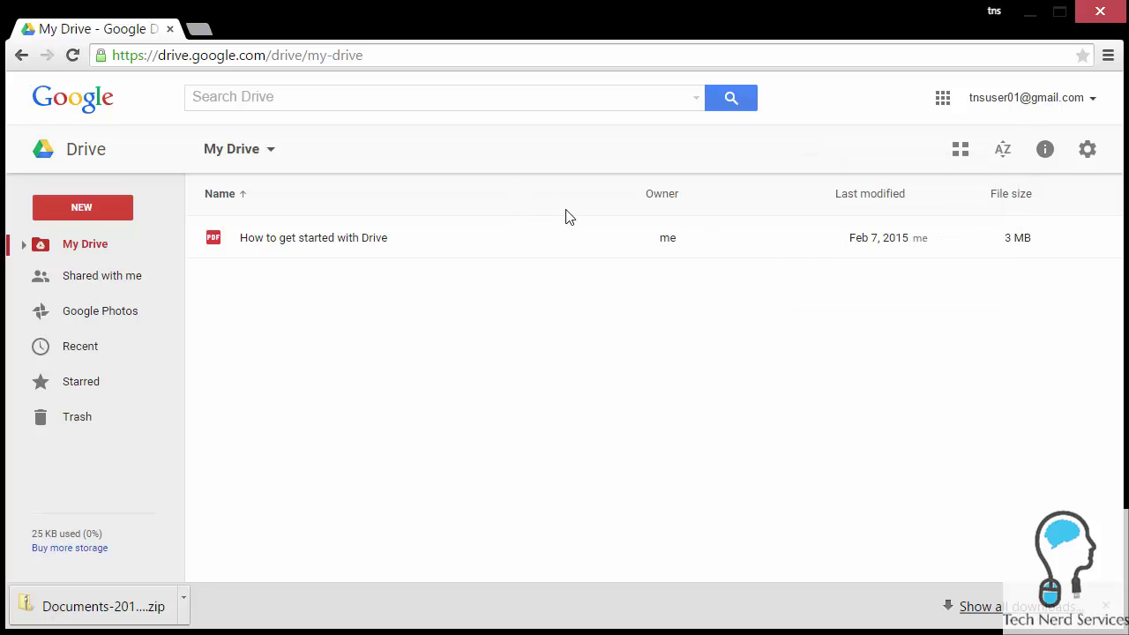
left_click(916, 213)
left_click(530, 193)
Step: Select the "How to get started with Drive" PDF and examine its activity and file details
left_click(468, 241)
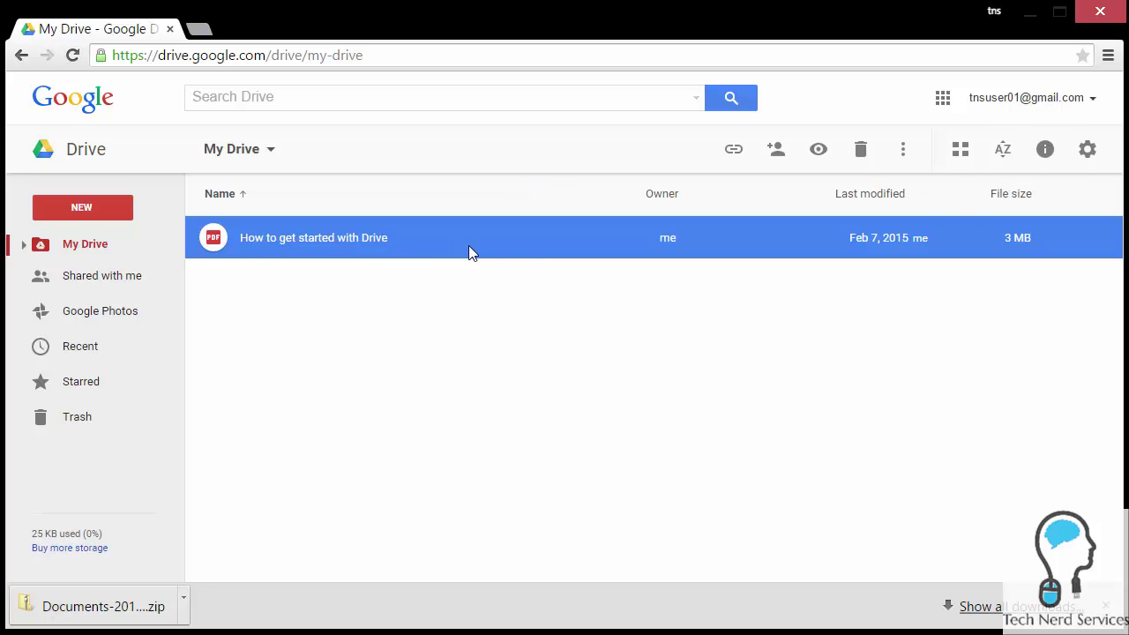
left_click(1045, 152)
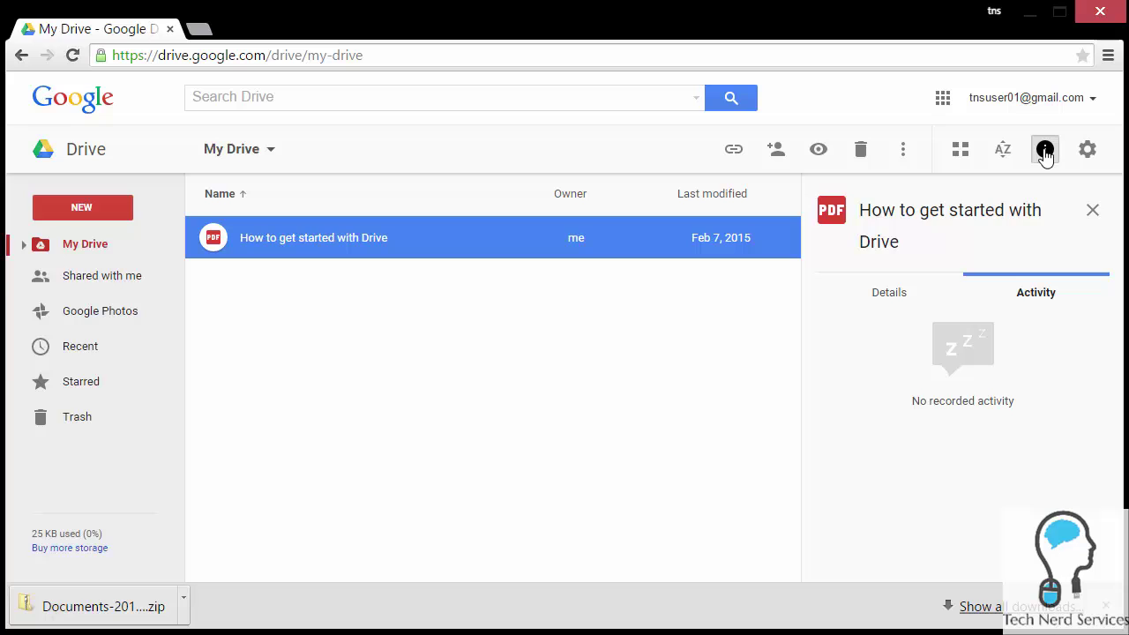
left_click(899, 291)
scroll(1036, 403, "down", 2)
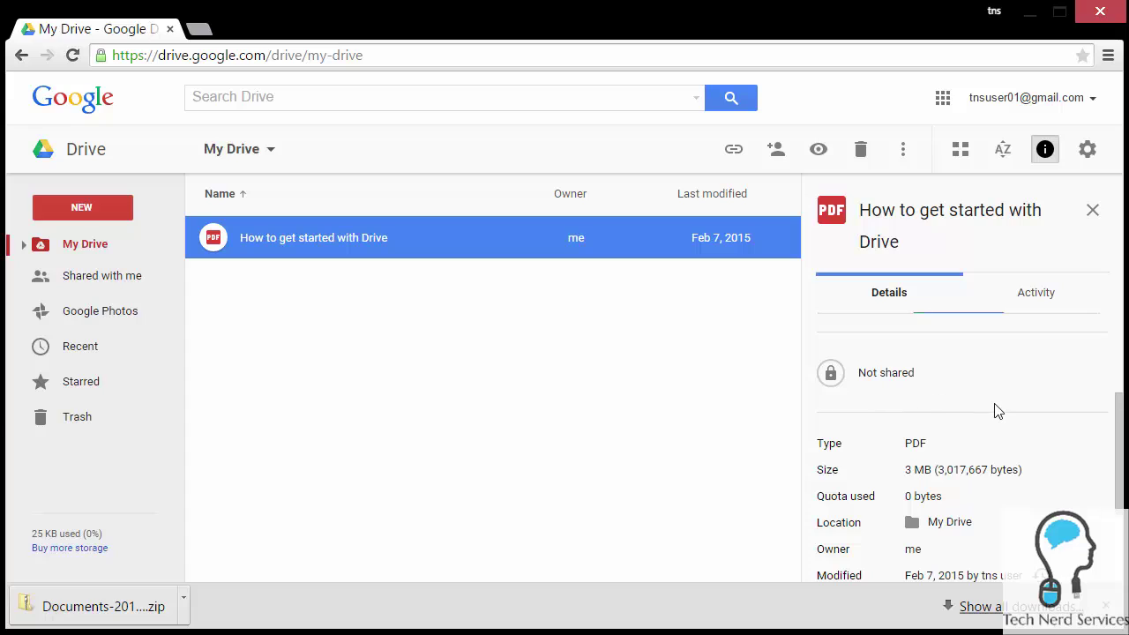
scroll(996, 409, "down", 1)
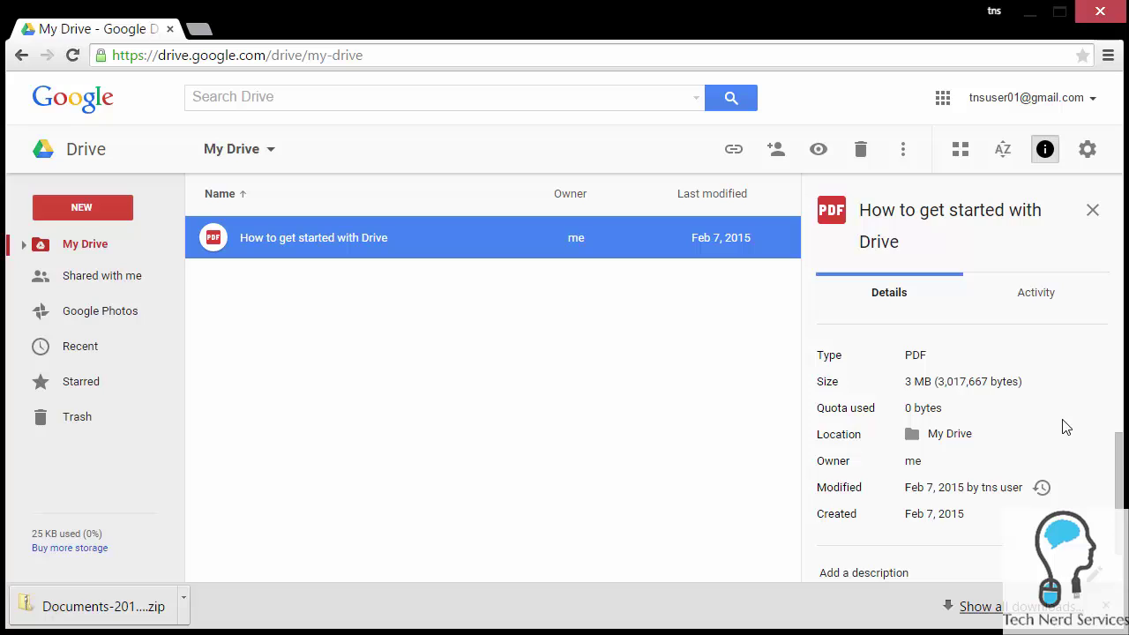
Step: Finish reading the PDF's details and hide them, and look over Drive's keyboard shortcuts list
scroll(1048, 442, "down", 1)
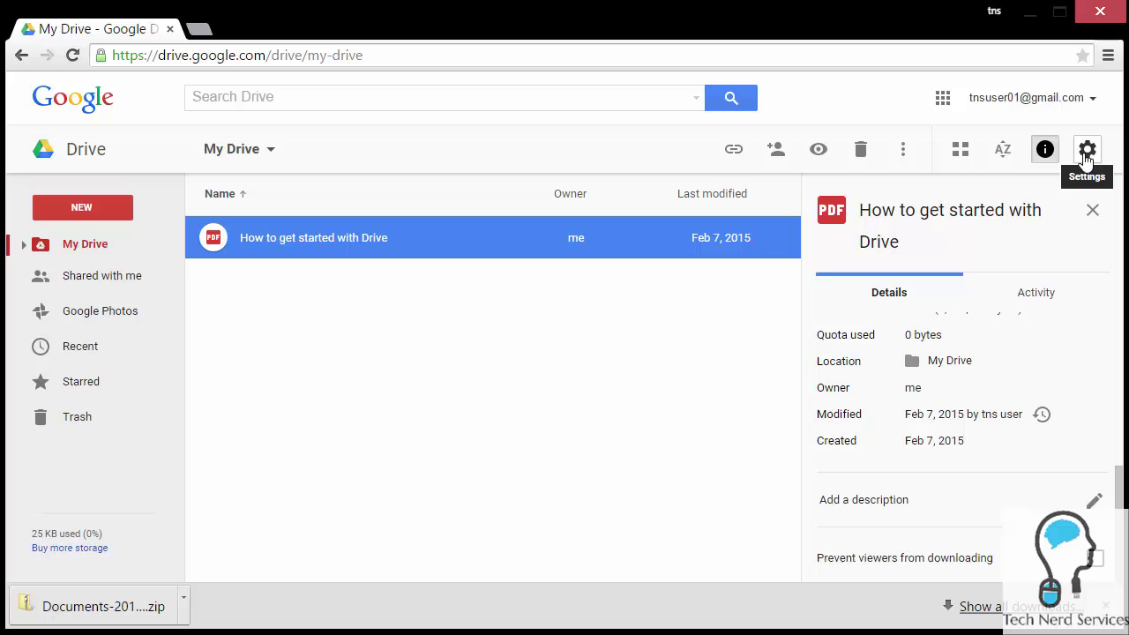
left_click(1045, 149)
left_click(1087, 151)
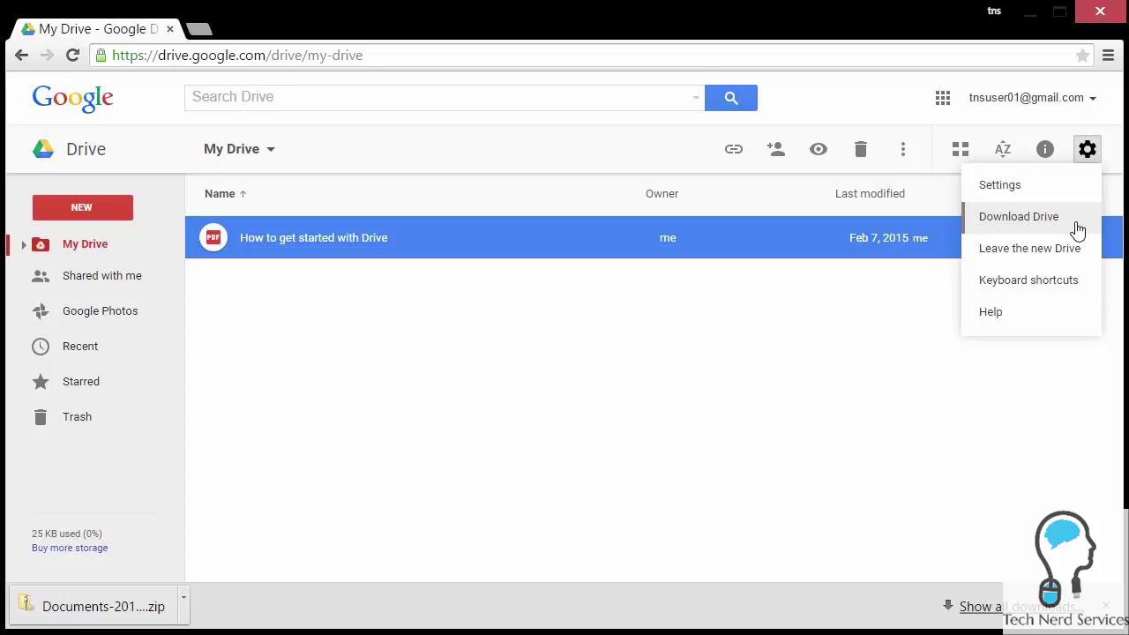
left_click(1072, 282)
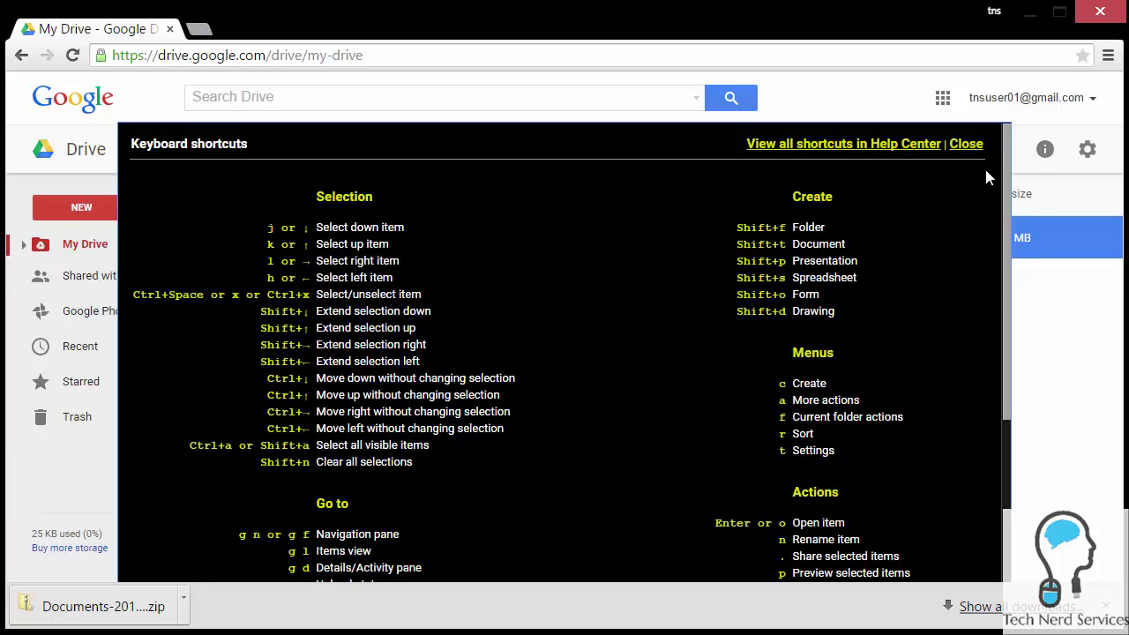
left_click(966, 144)
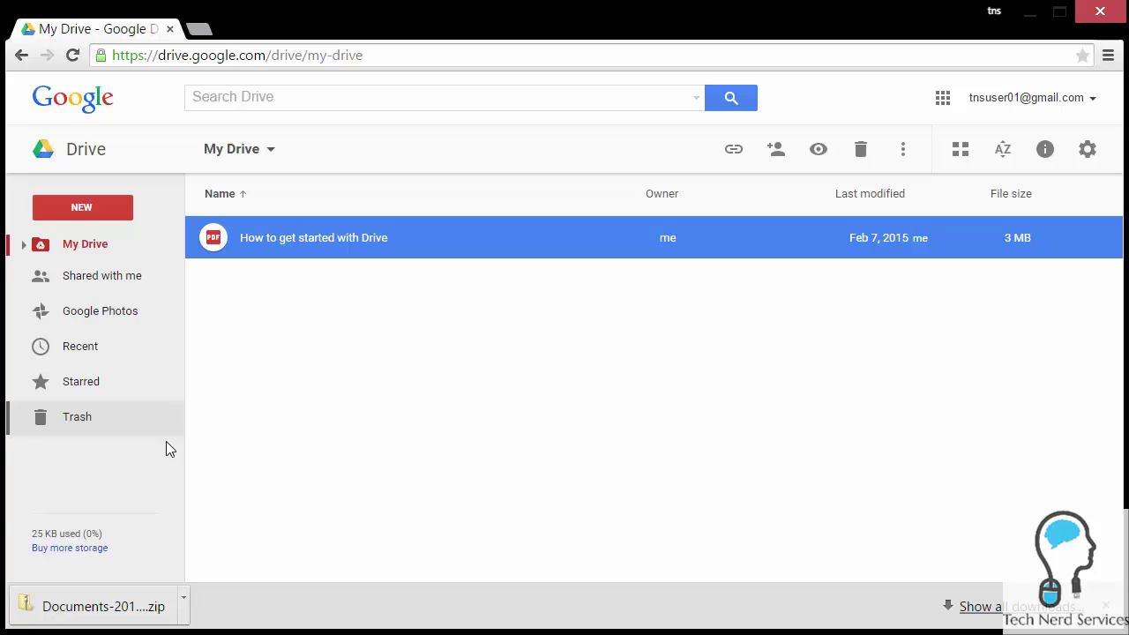
Step: Check the storage usage breakdown by service and dismiss the browser's downloads bar
mouse_move(113, 550)
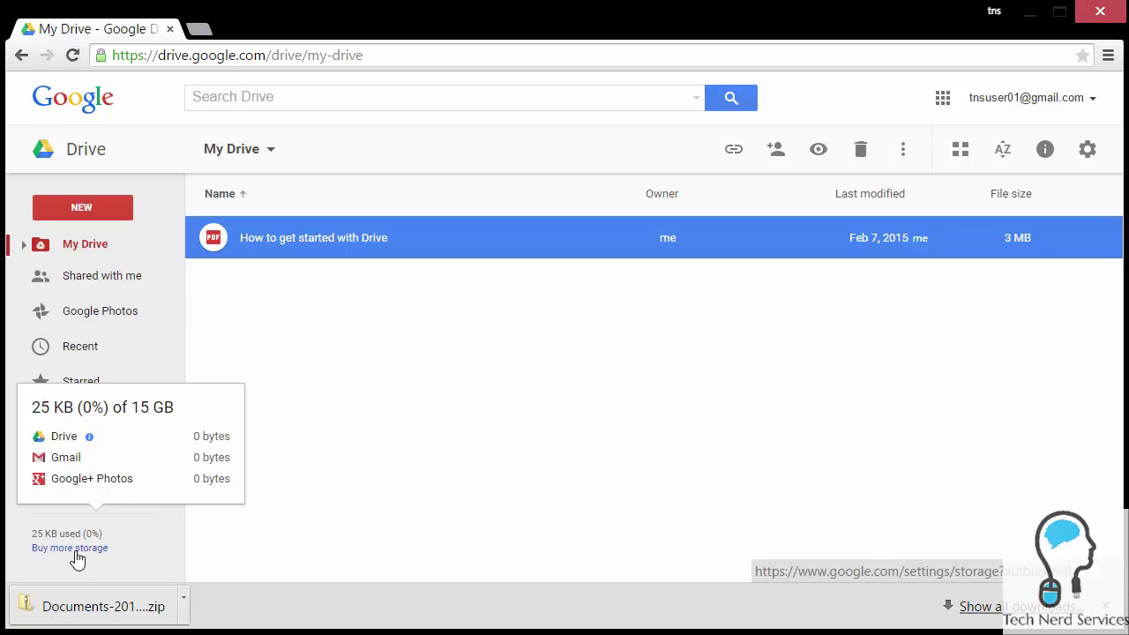
left_click(1106, 606)
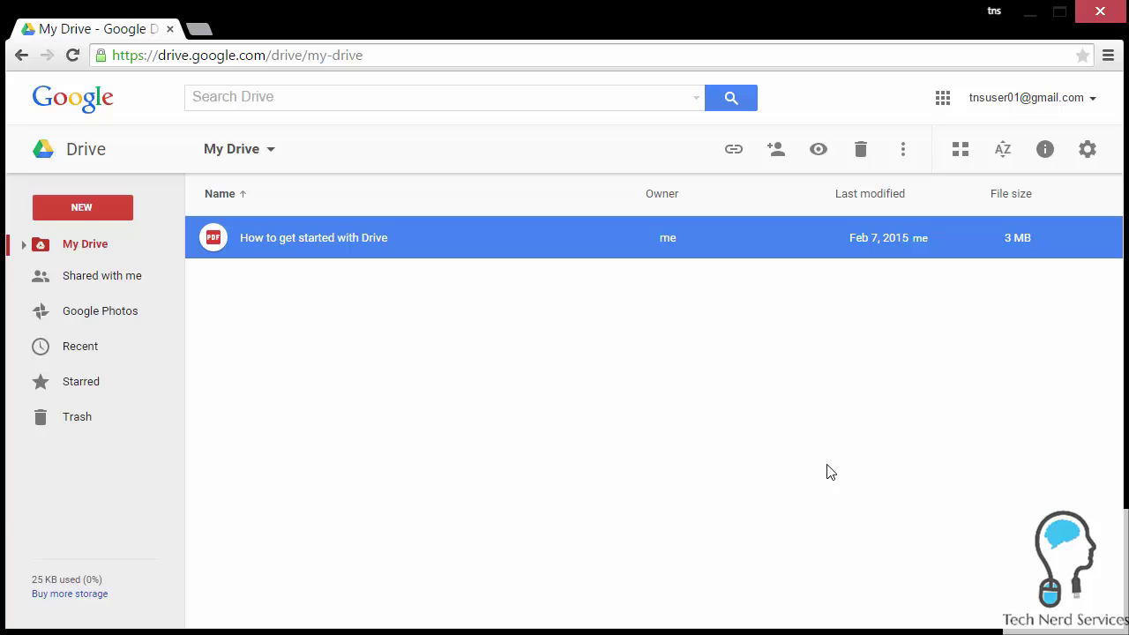
Step: Upload sample.docx from the Desktop folder to My Drive with File upload and dismiss the upload notice
left_click(104, 214)
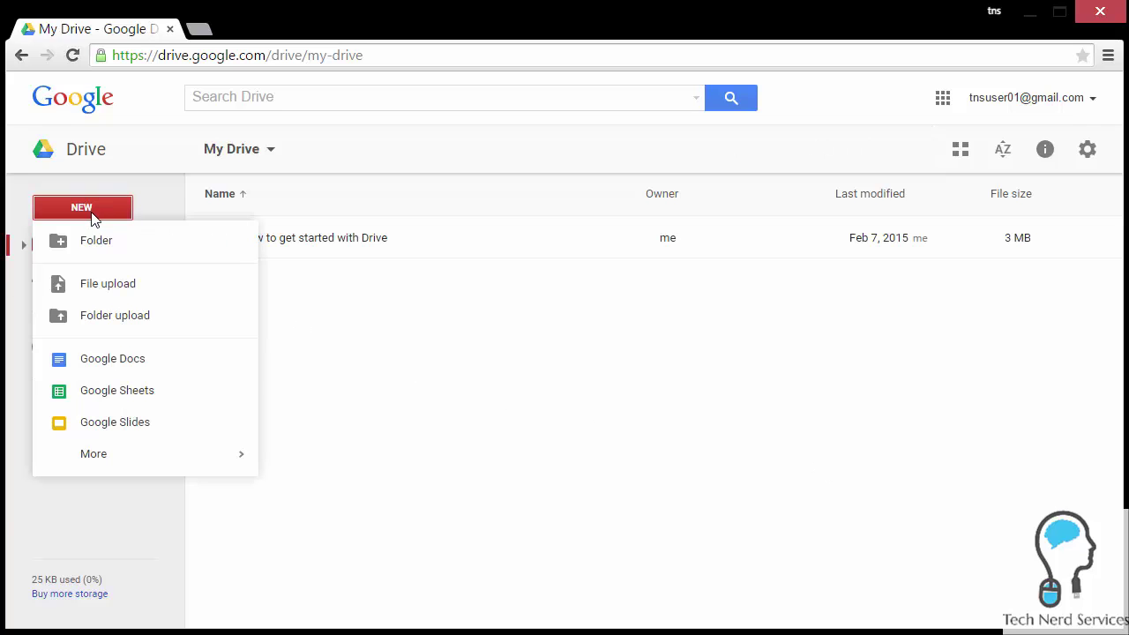
left_click(151, 291)
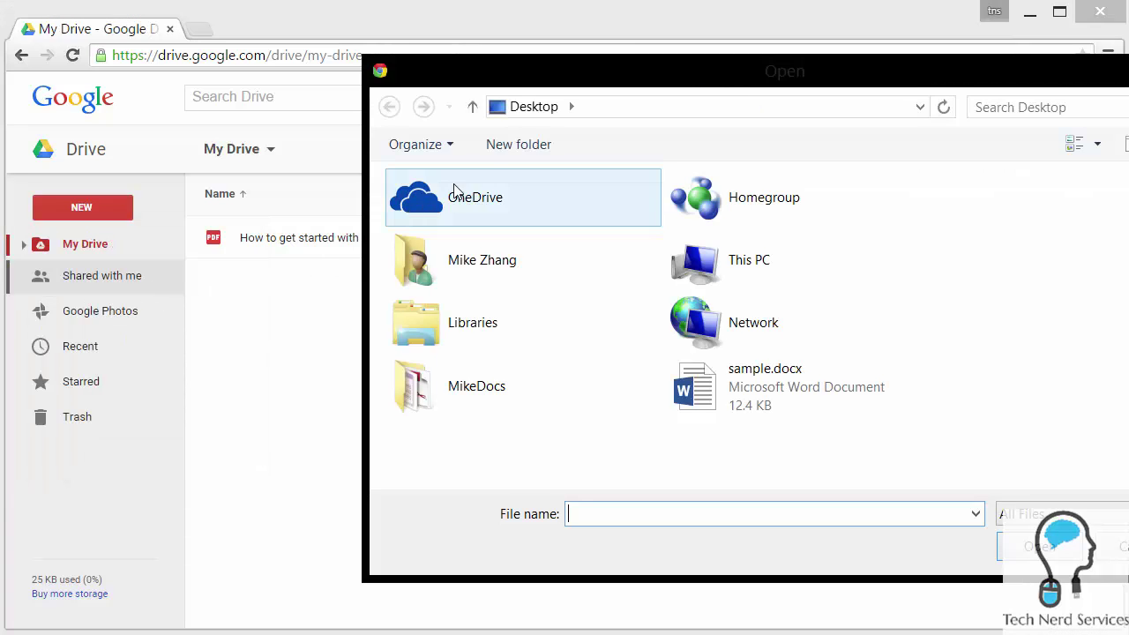
left_click(738, 404)
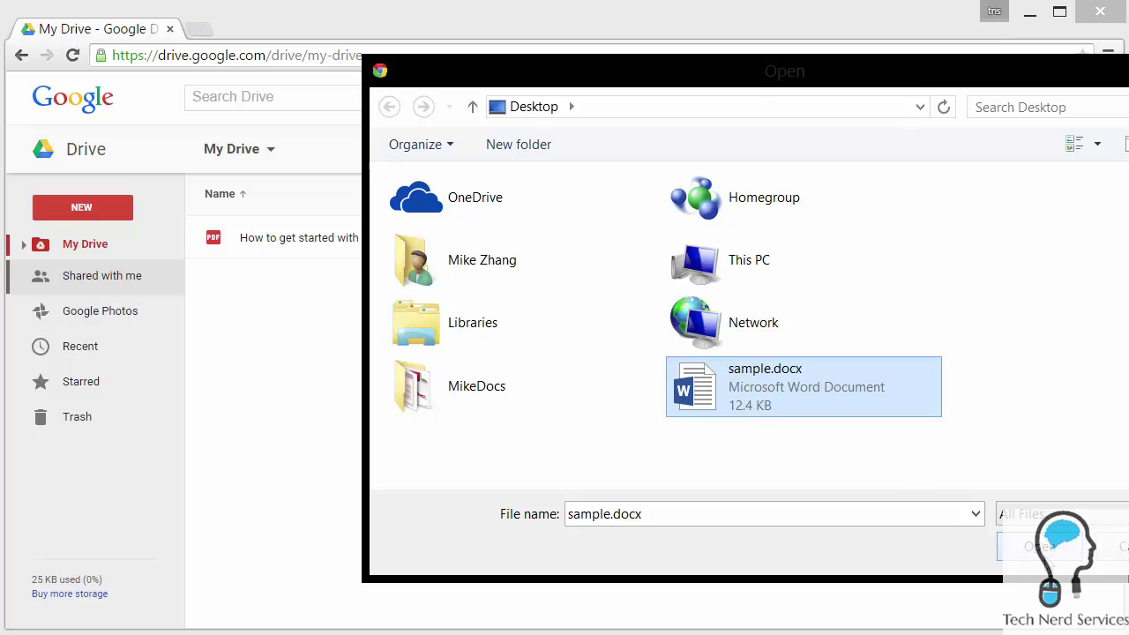
left_click(1041, 547)
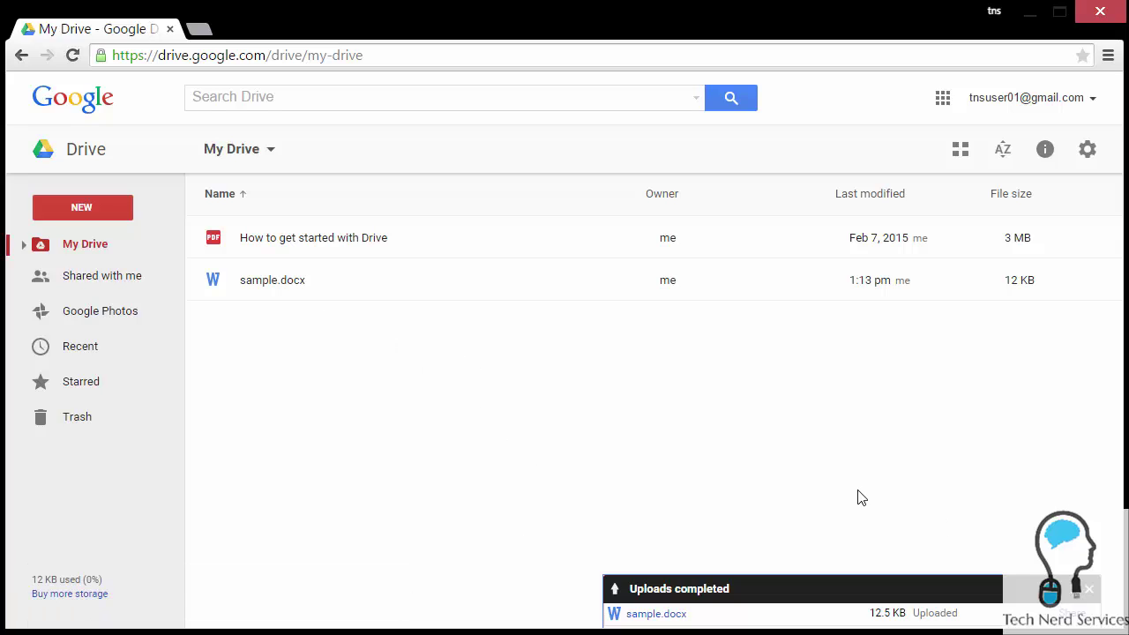
left_click(1091, 592)
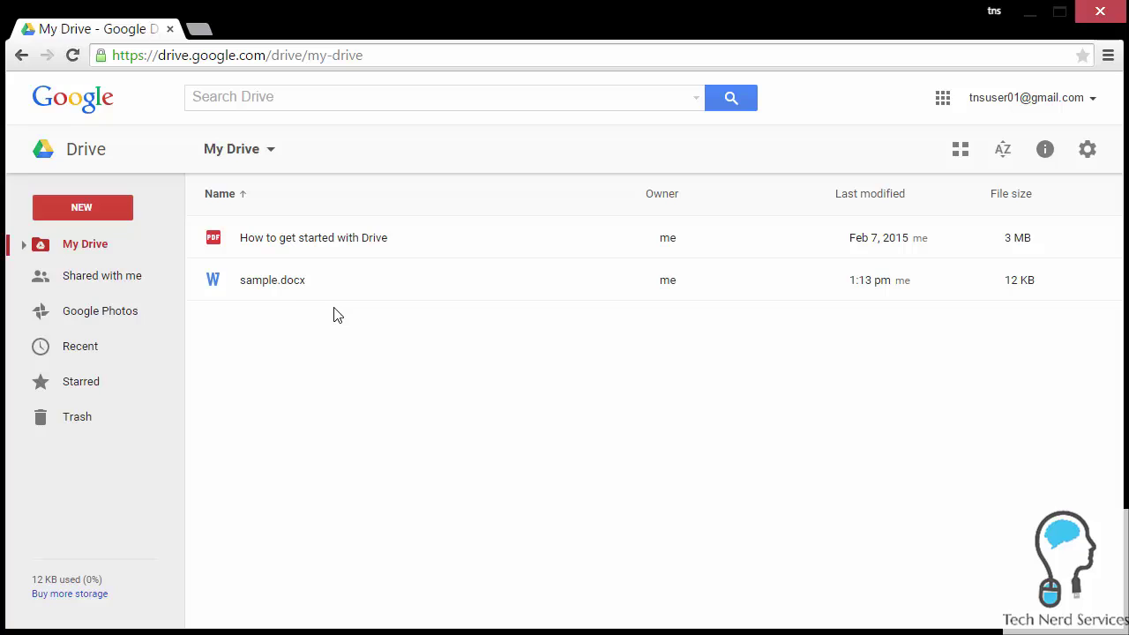
Step: Download sample.docx from its Drive preview, and view the downloaded copy in Word before closing it
left_click(293, 296)
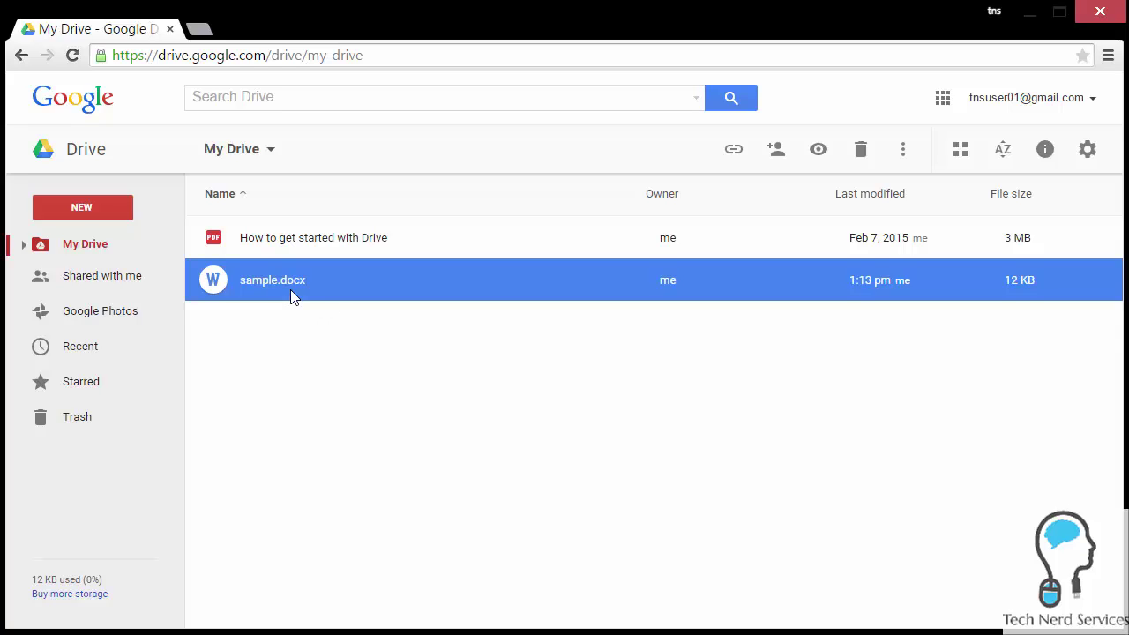
double_click(292, 297)
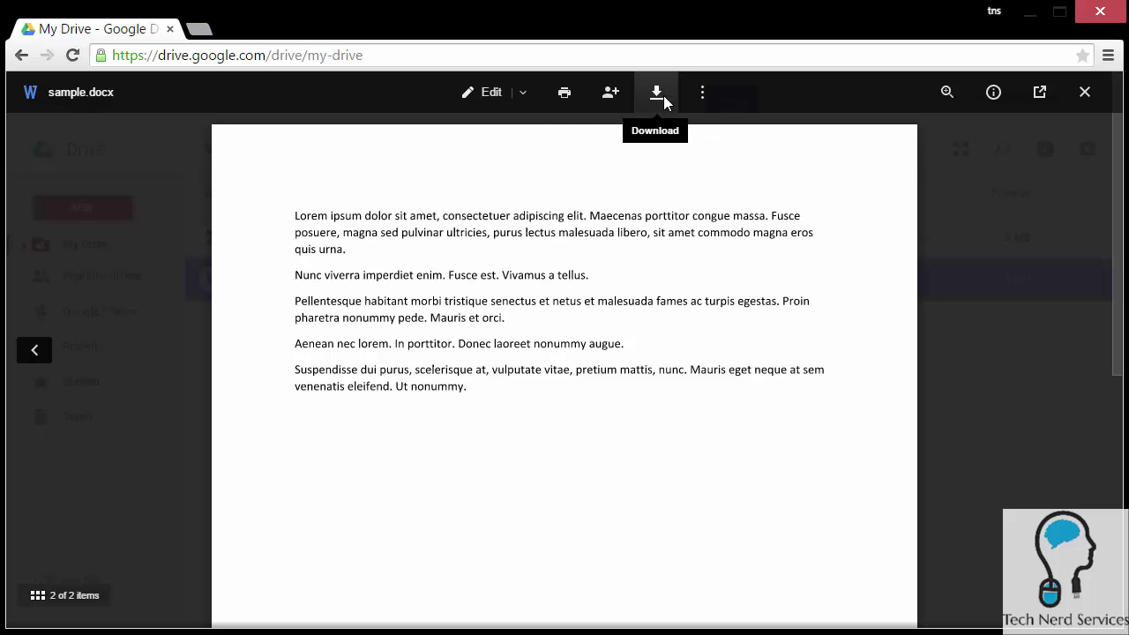
left_click(663, 96)
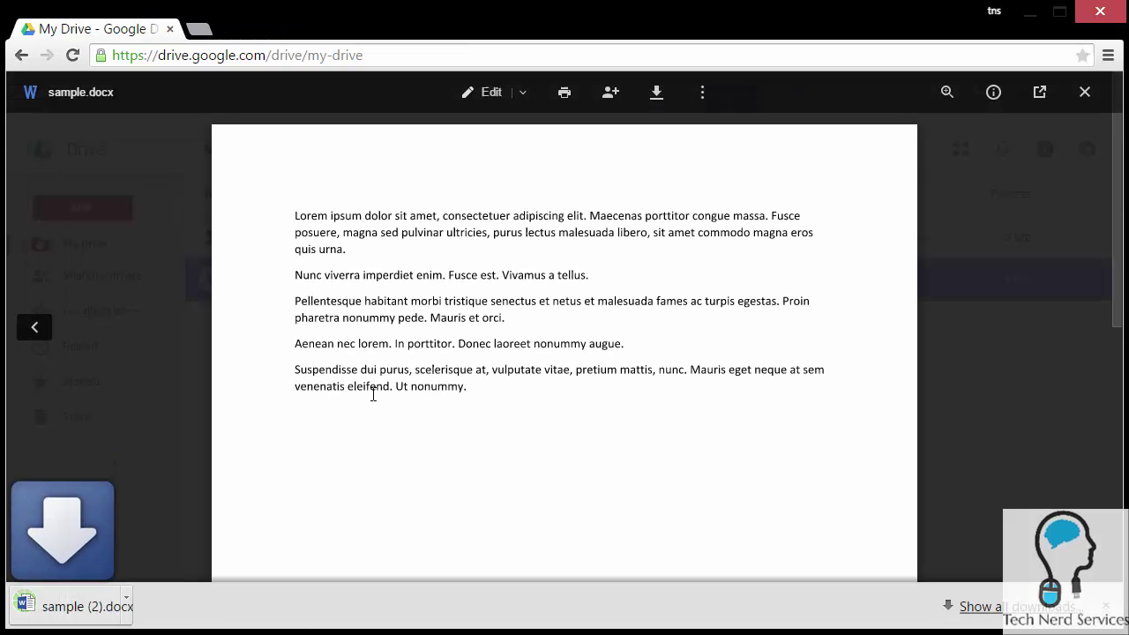
left_click(114, 610)
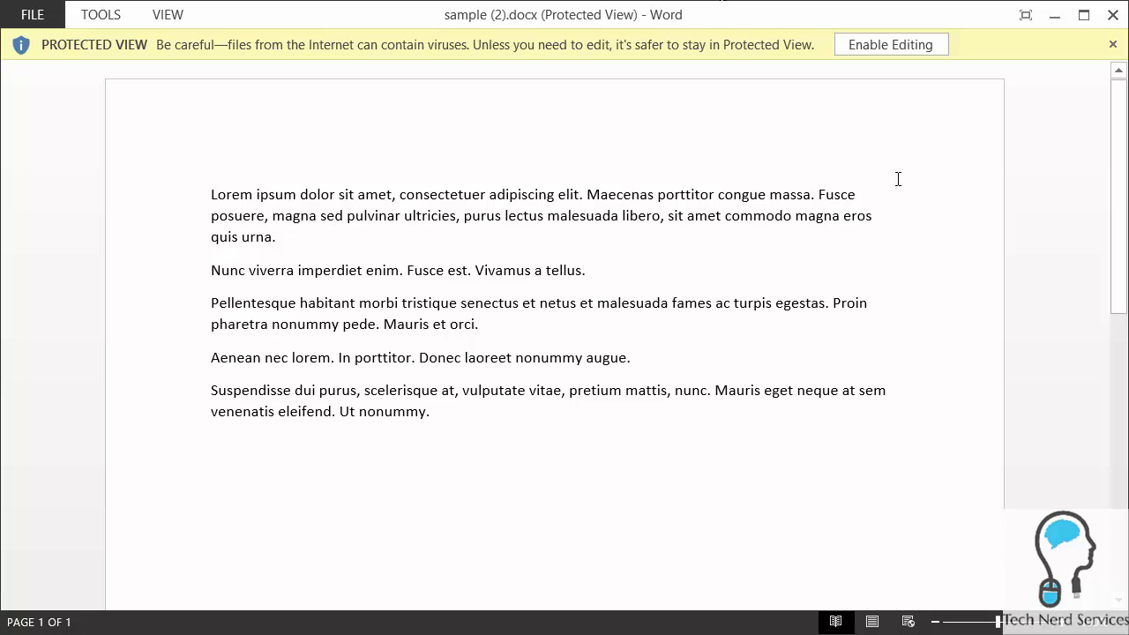
left_click(1114, 15)
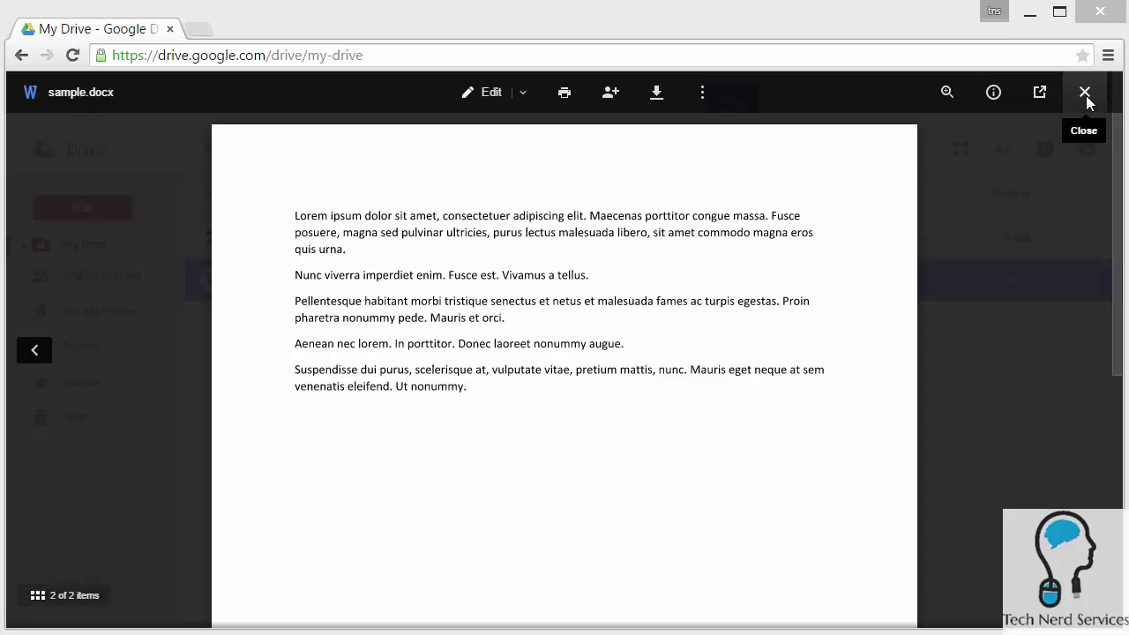
Step: Open the sample.docx preview in its own browser tab, and close both previews to return to My Drive
left_click(1040, 94)
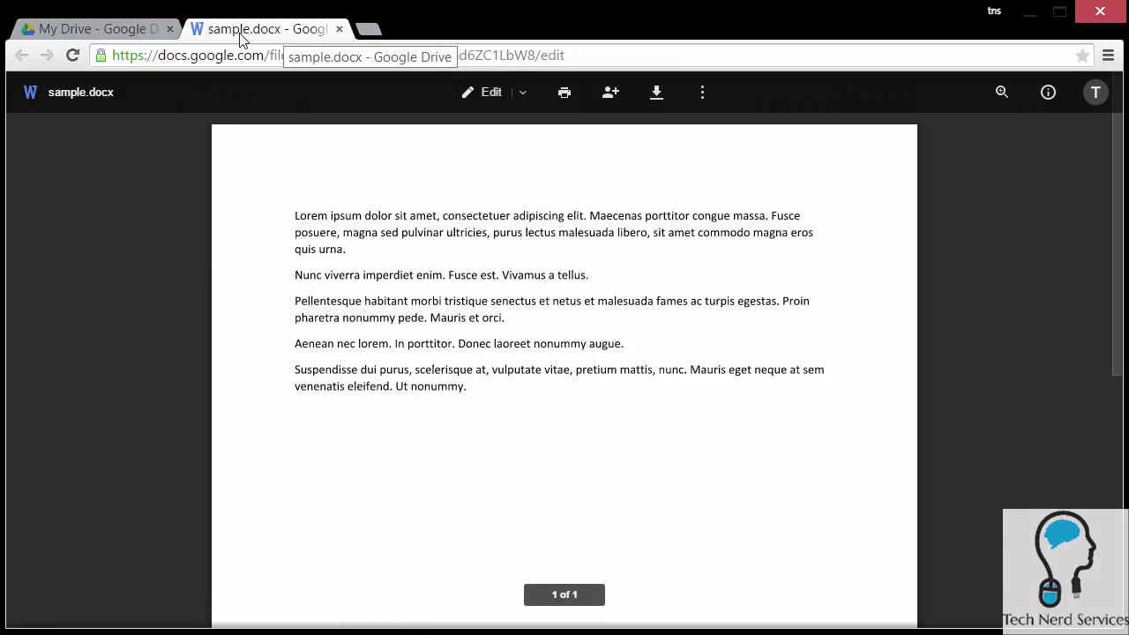
left_click(104, 28)
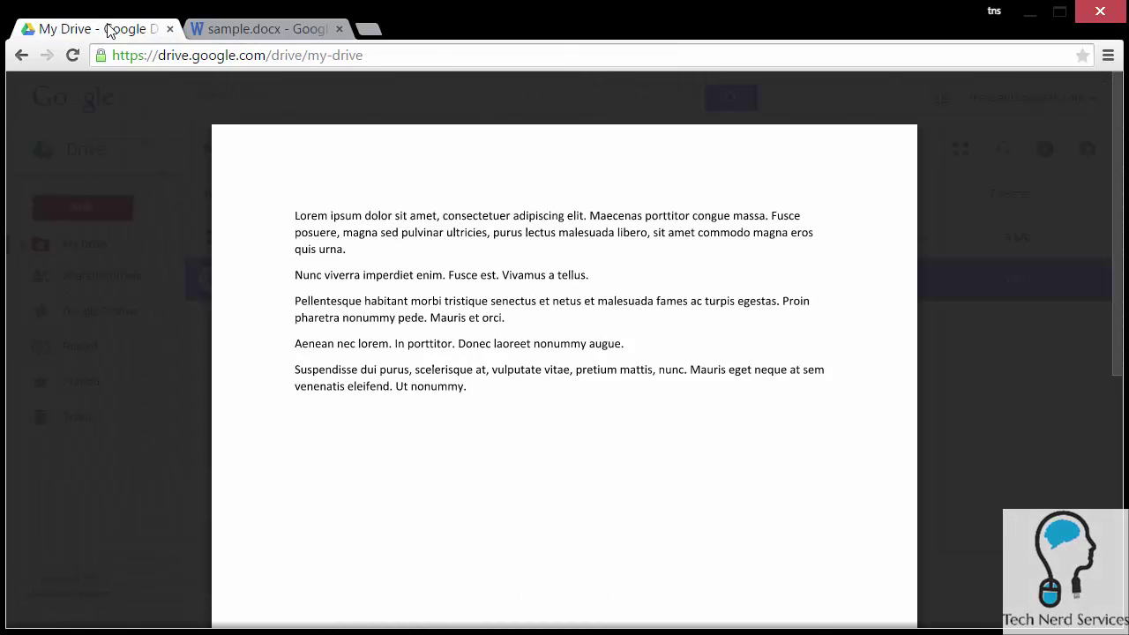
left_click(1083, 91)
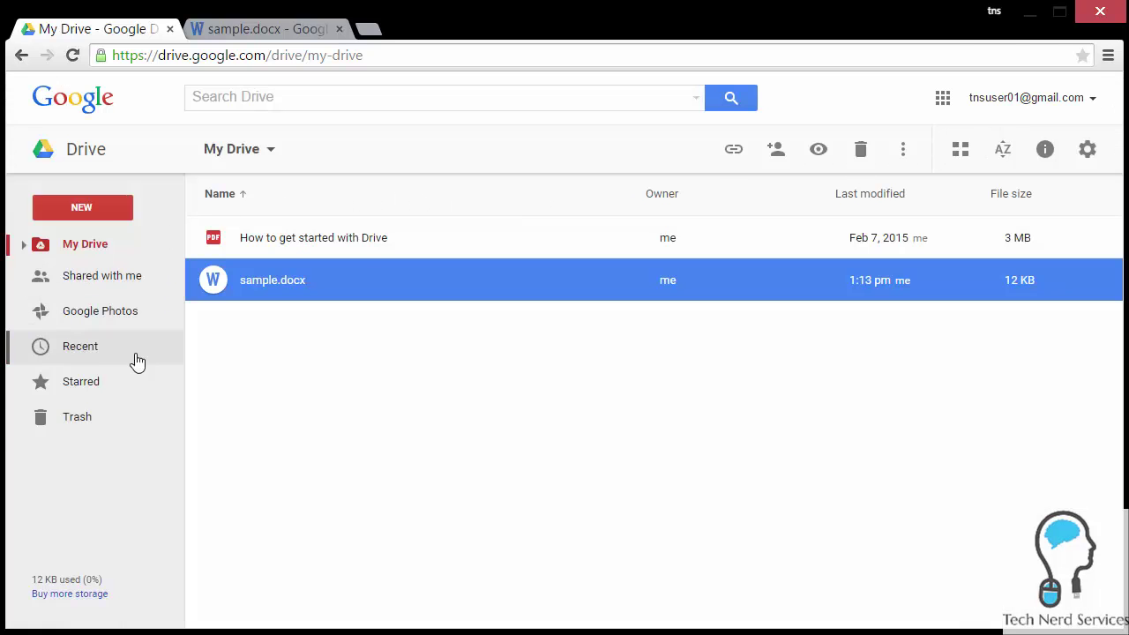
left_click(235, 31)
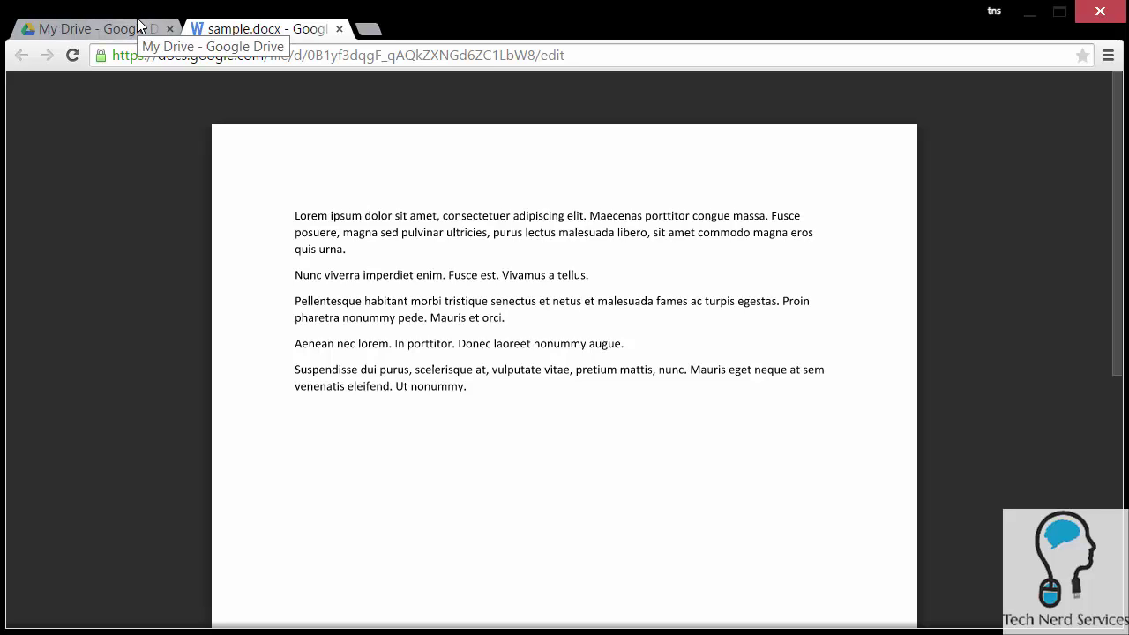
left_click(338, 29)
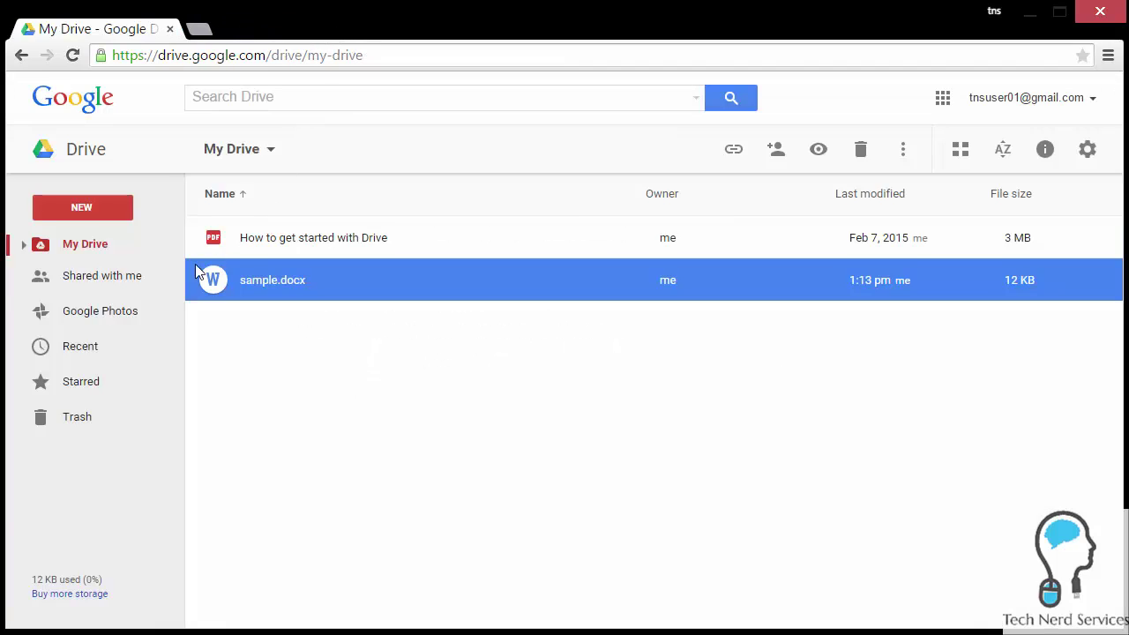
Step: Remove sample.docx from My Drive and permanently delete it from the Trash
right_click(245, 279)
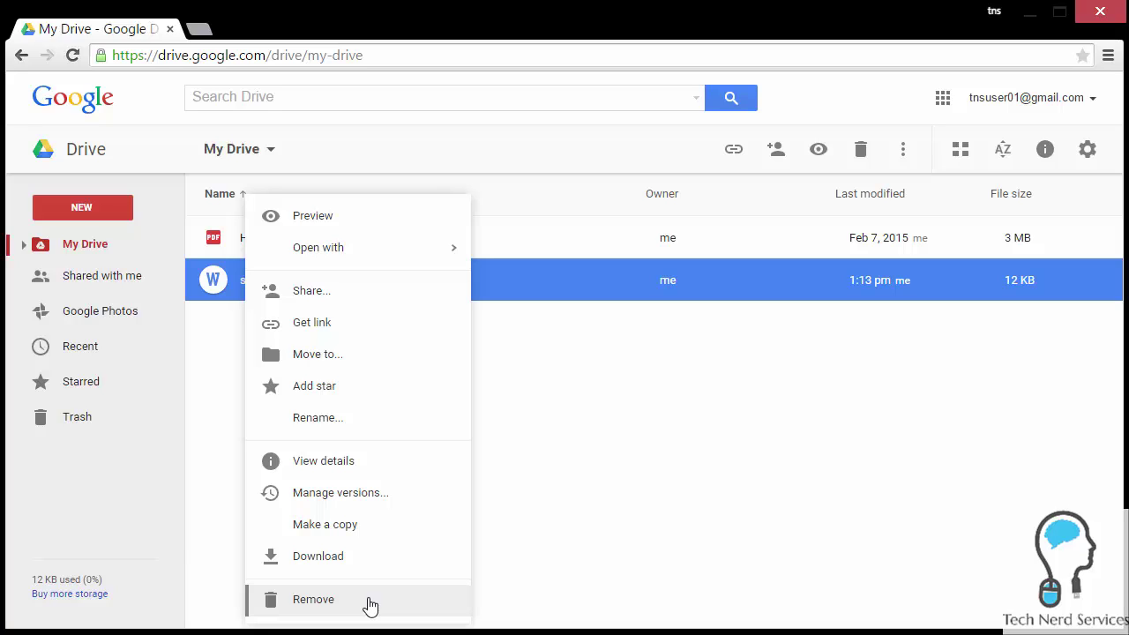
left_click(370, 606)
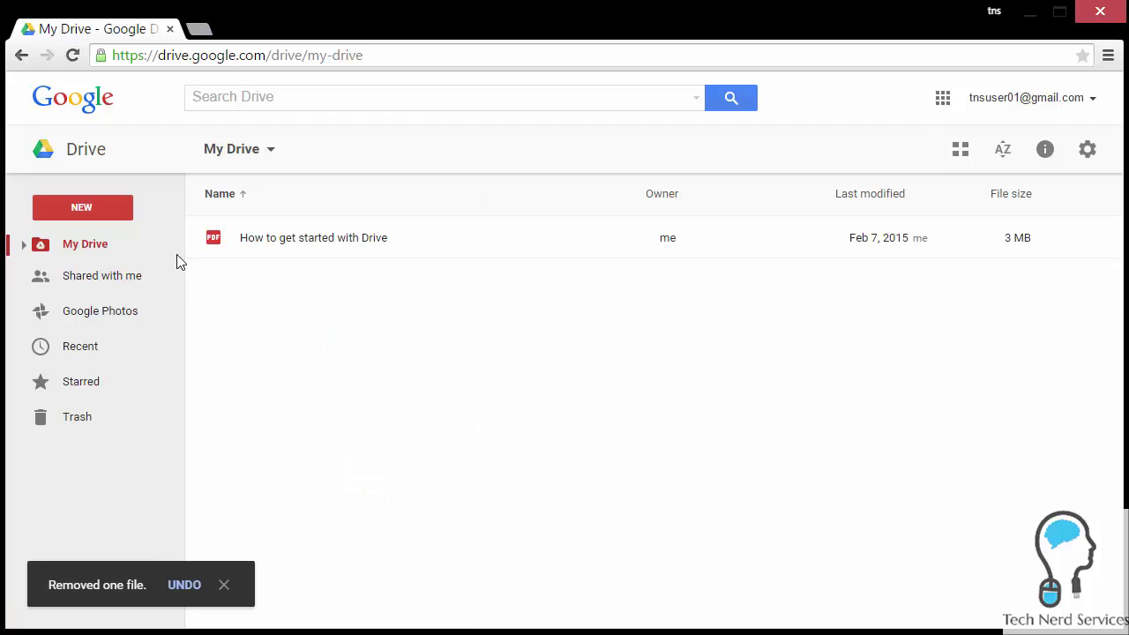
left_click(81, 427)
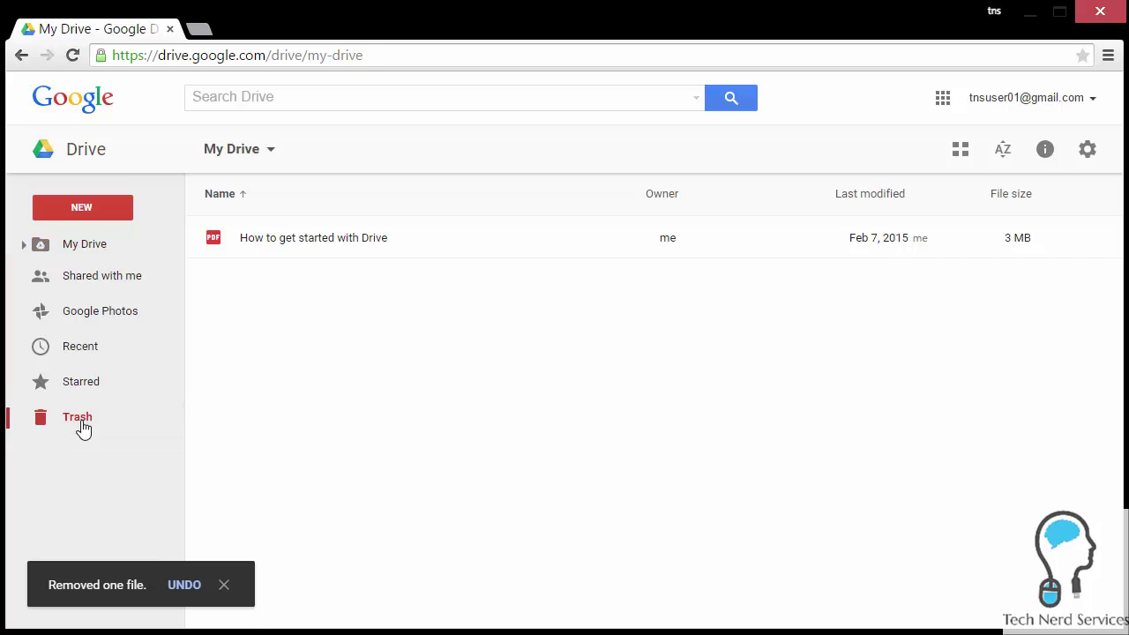
left_click(425, 246)
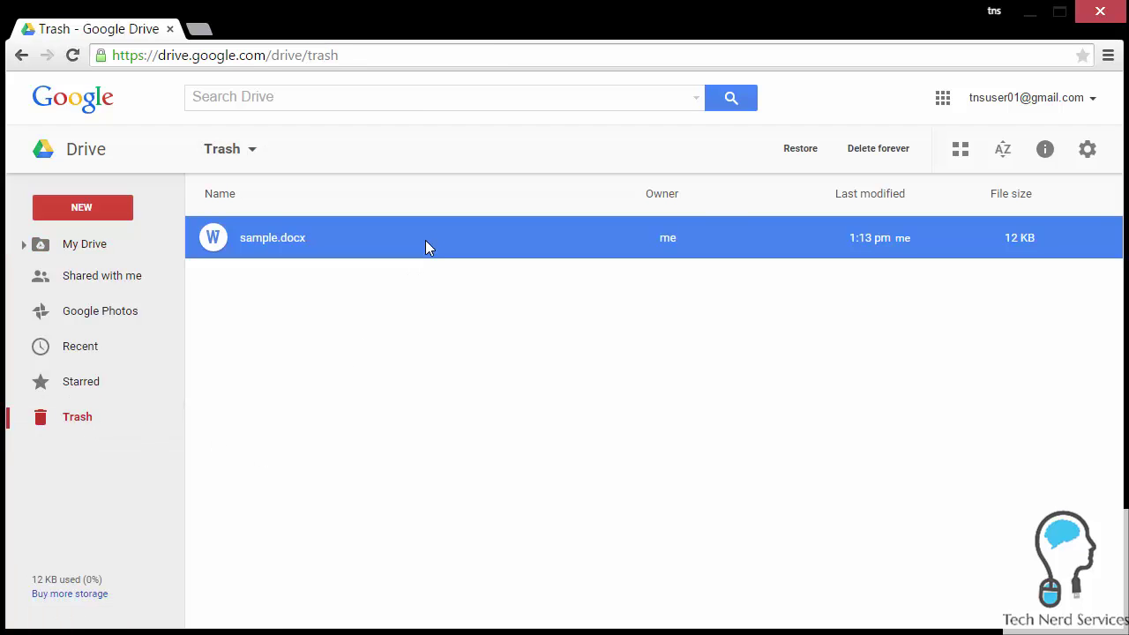
left_click(878, 149)
left_click(613, 409)
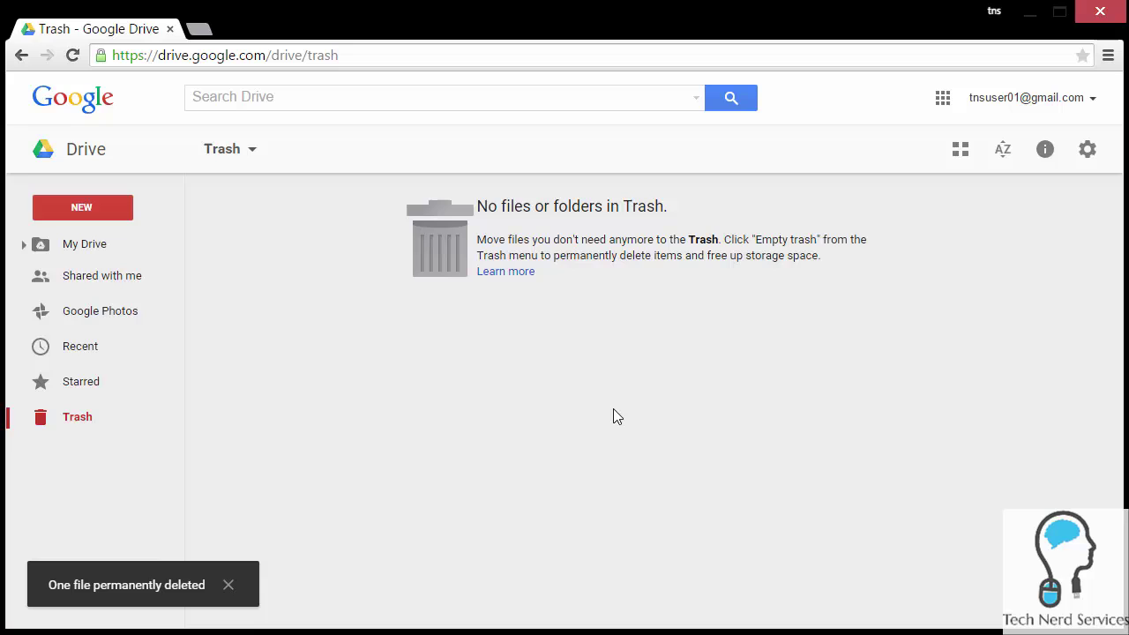
Step: Place a File Explorer window beside My Drive and upload sample.docx directly from its Desktop folder
left_click(97, 251)
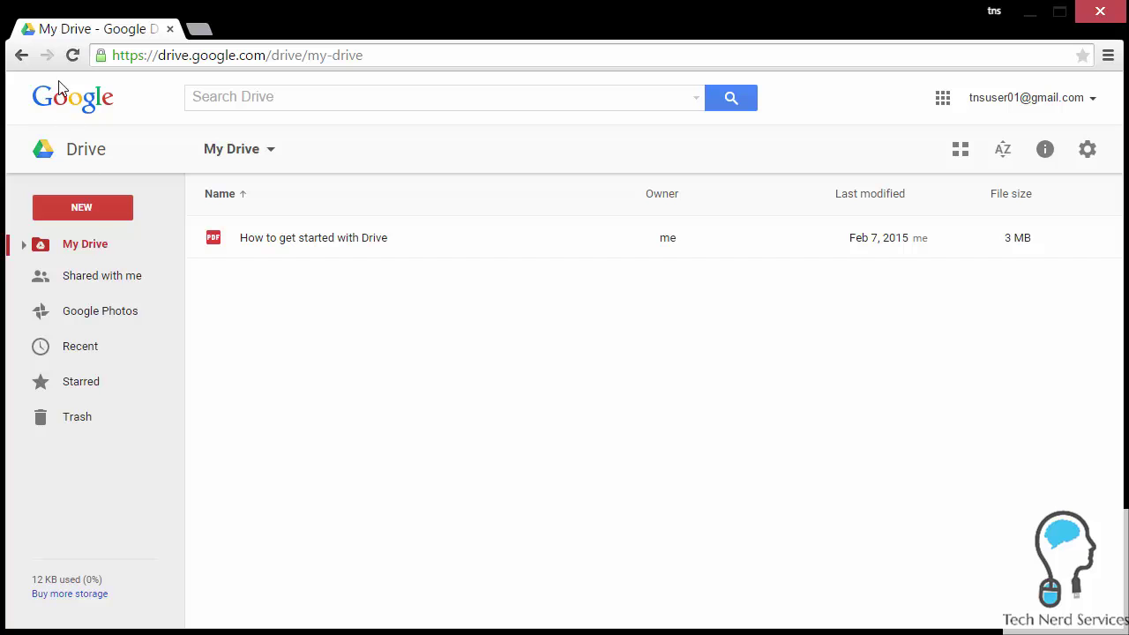
key("super+e")
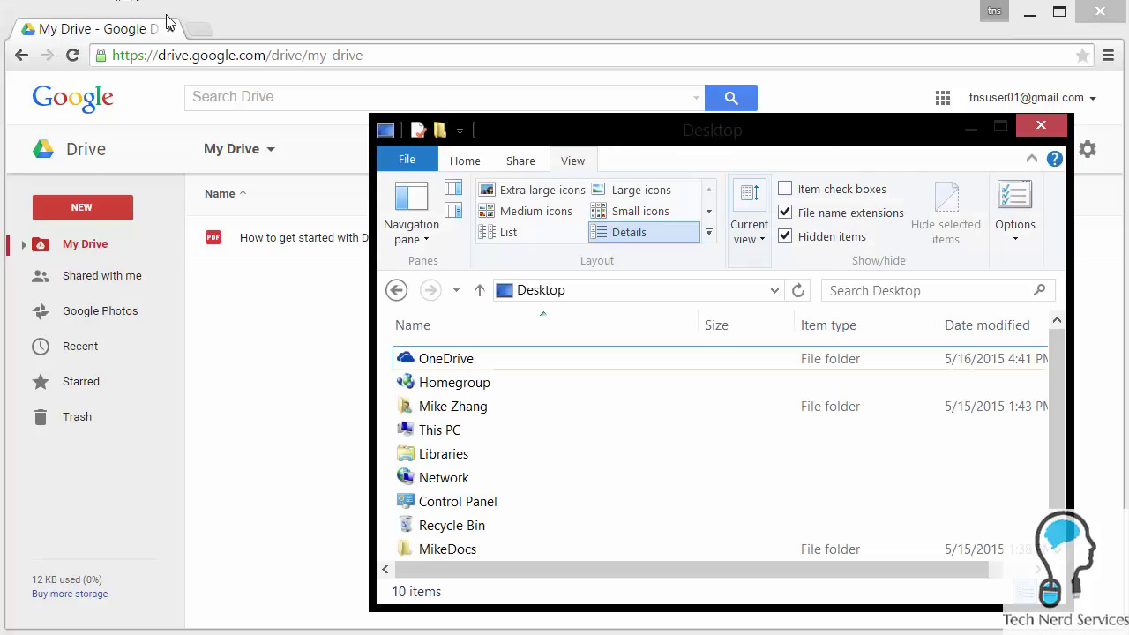
left_click_drag(530, 137, 815, 112)
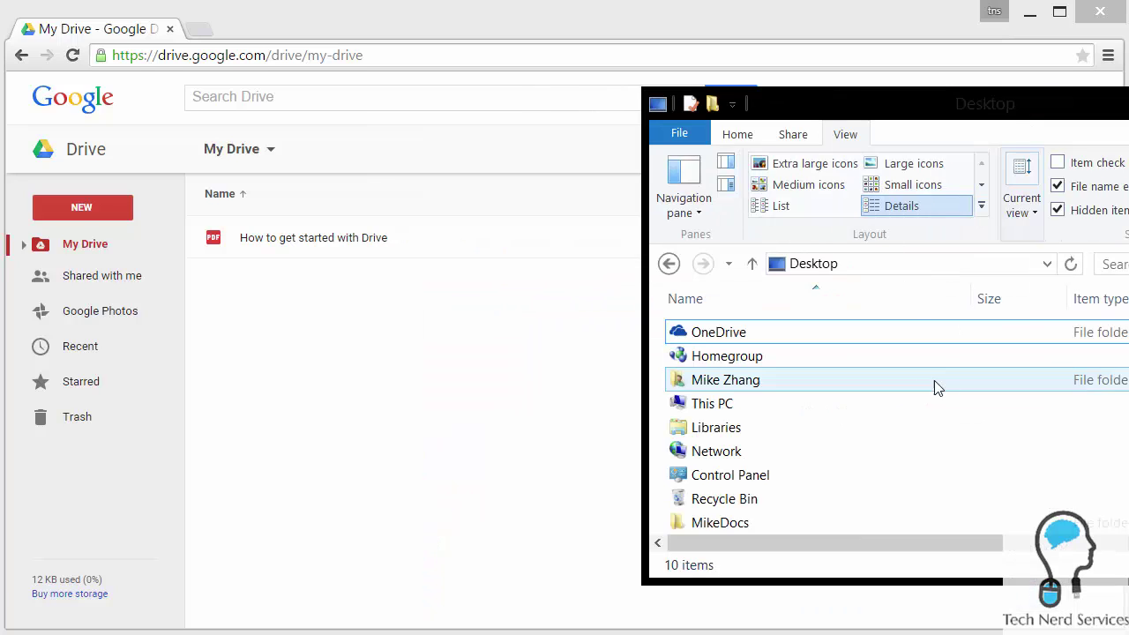
scroll(948, 415, "down", 1)
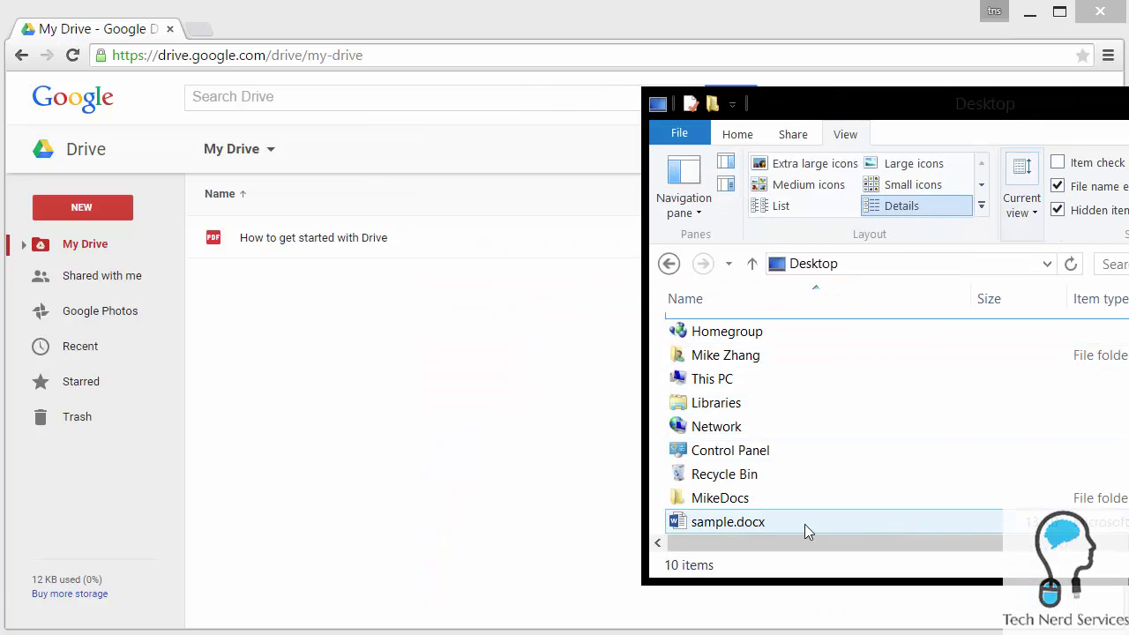
left_click_drag(755, 526, 728, 501)
left_click_drag(796, 114, 1029, 115)
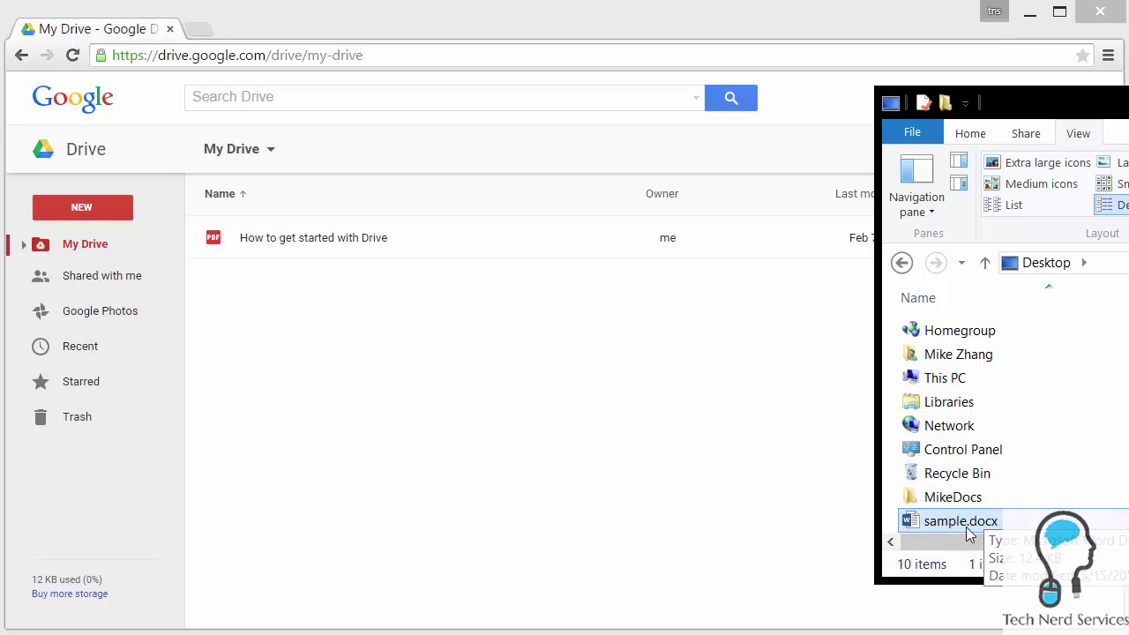
left_click_drag(967, 534, 819, 582)
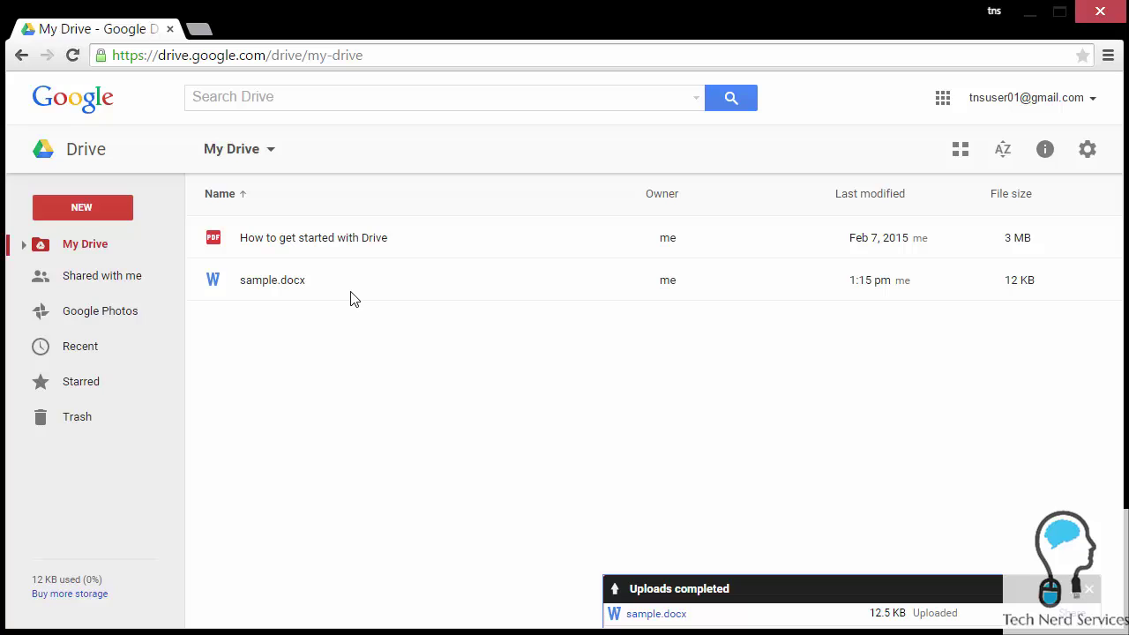
Step: Create a folder named Documents in My Drive
left_click(110, 208)
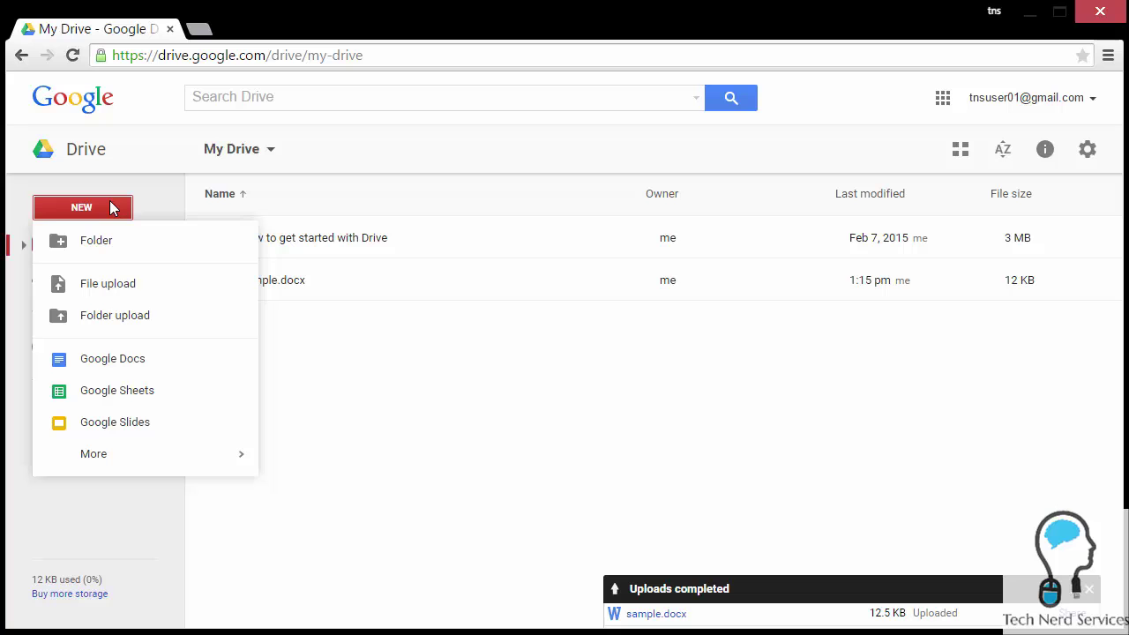
left_click(123, 243)
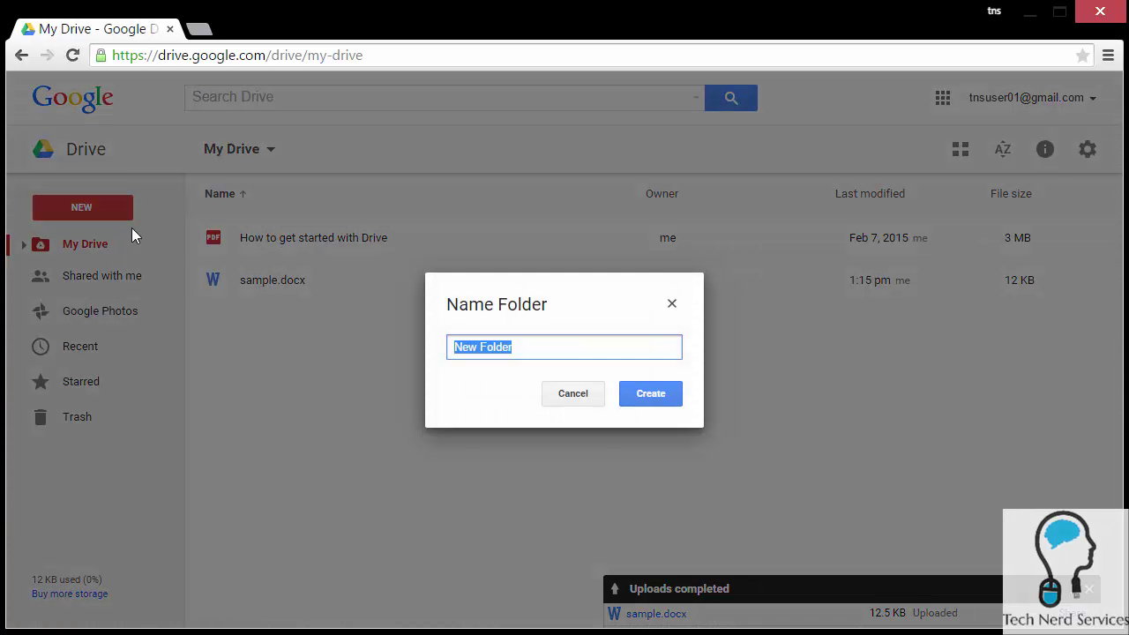
type("Do")
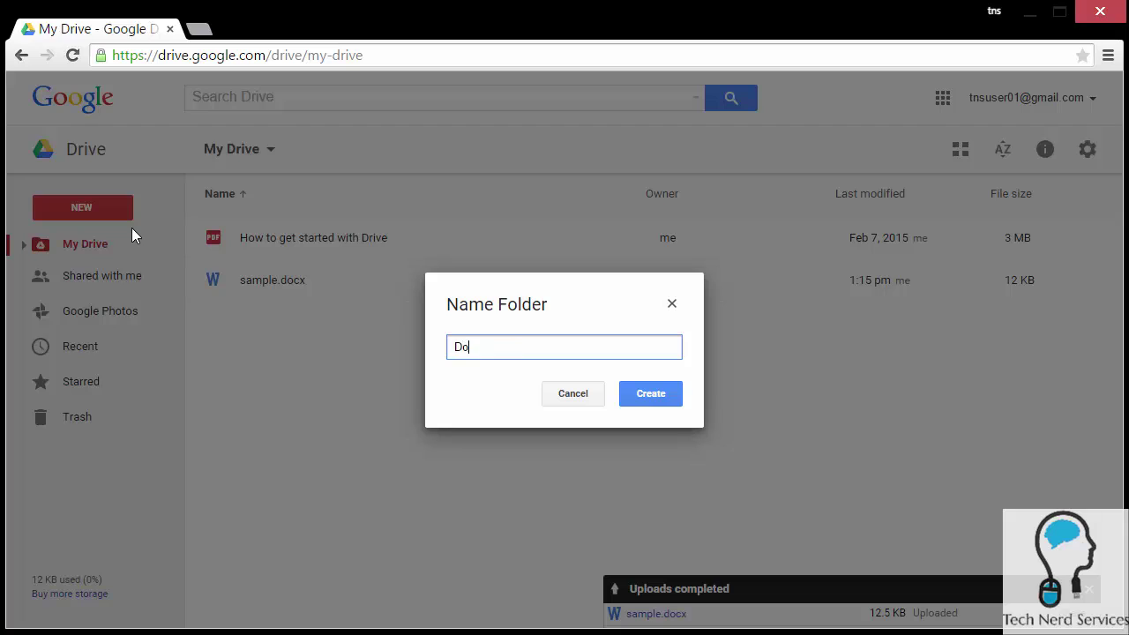
type("cuments")
left_click(625, 396)
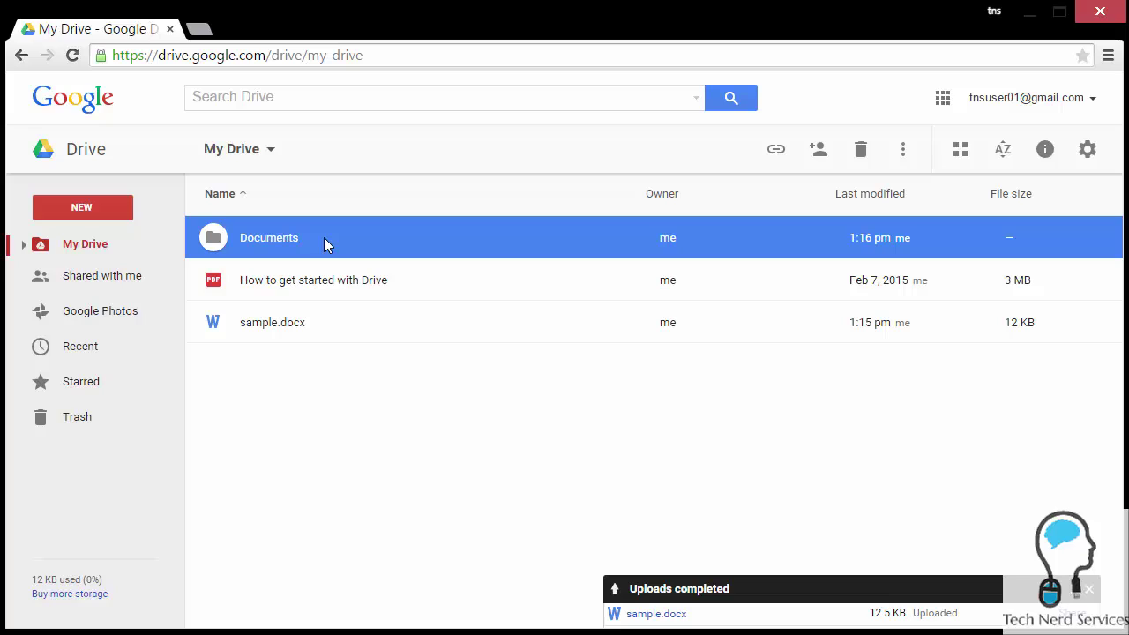
Step: Move sample.docx into the Documents folder, and from inside that folder move it back to My Drive
left_click(310, 336)
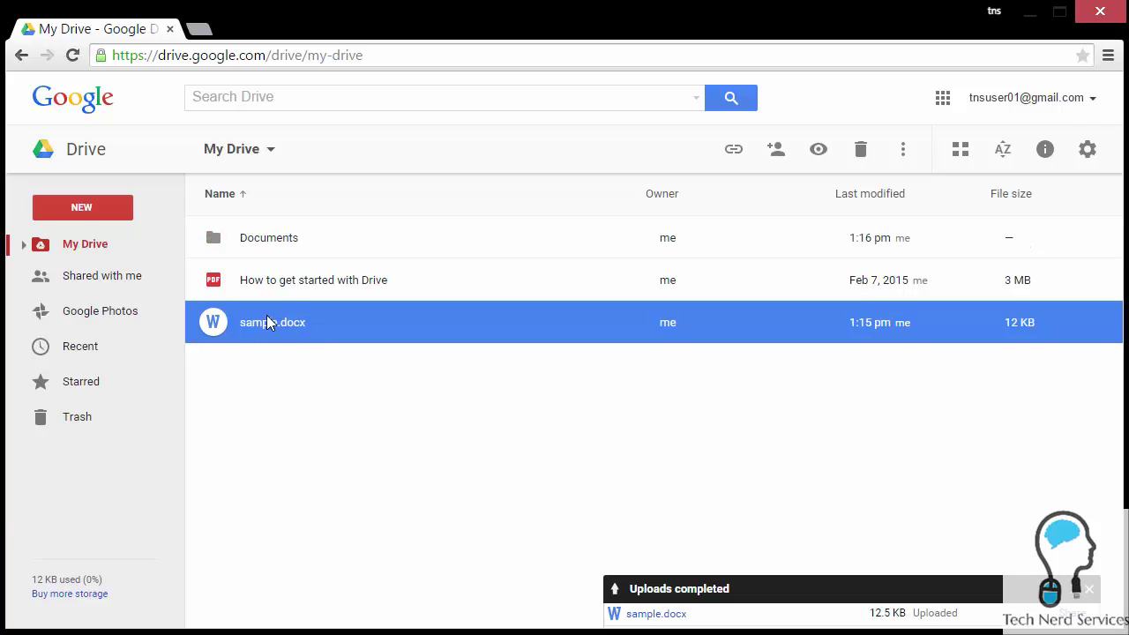
left_click_drag(269, 323, 271, 245)
double_click(269, 240)
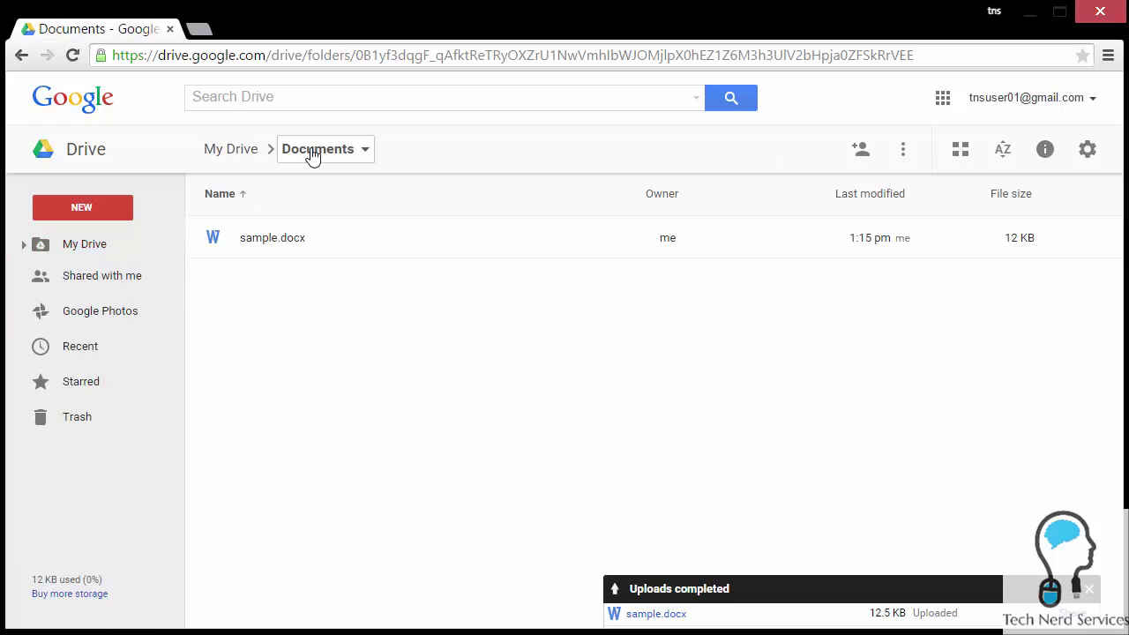
left_click_drag(265, 237, 127, 242)
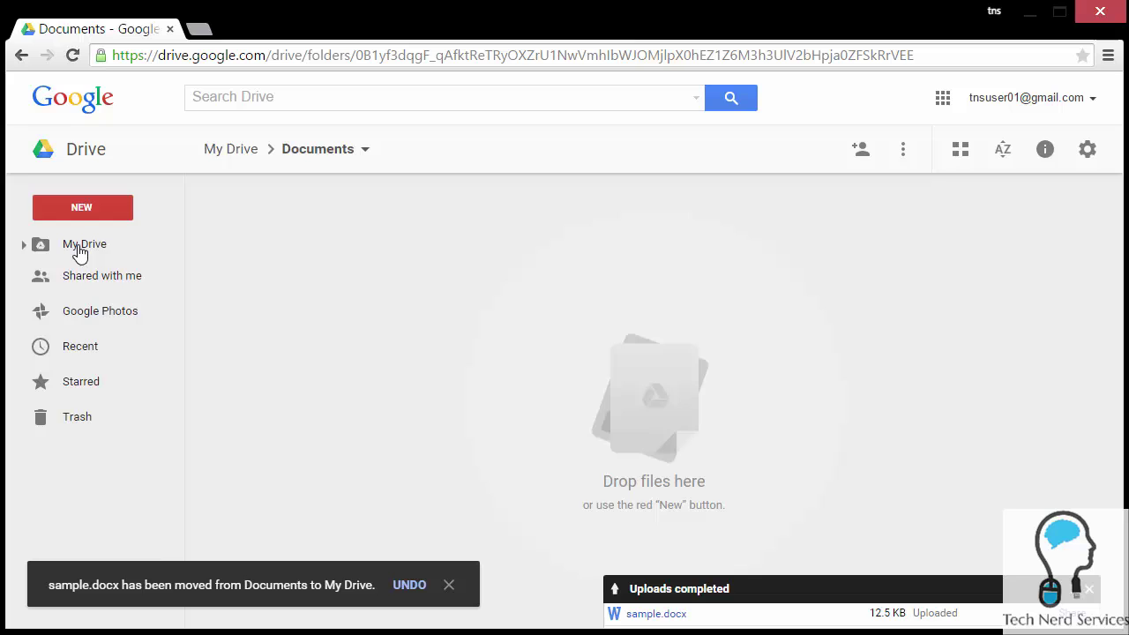
left_click(79, 252)
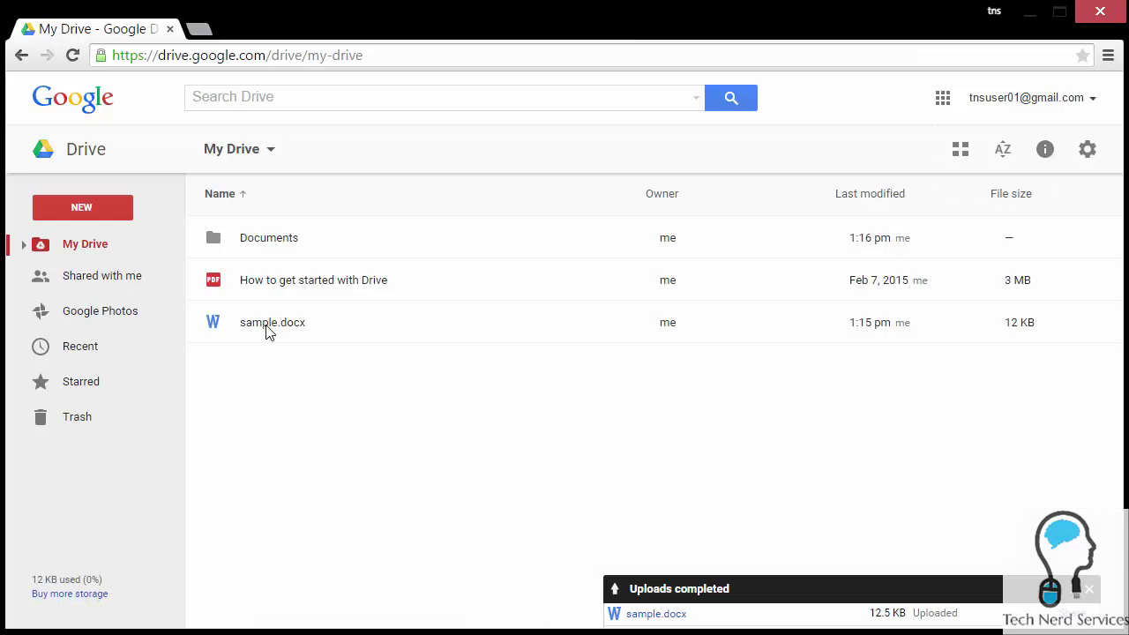